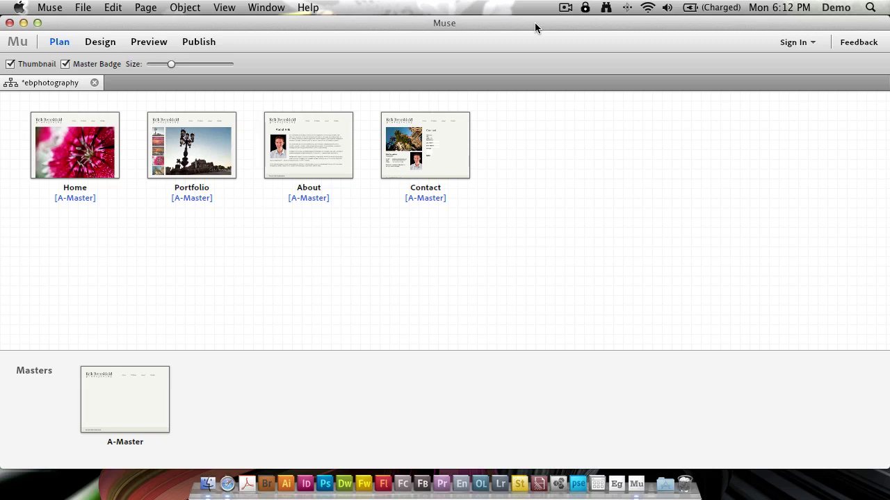
Open the Portfolio page for editing and collapse and hide the panel dock to clear the canvas
mouse_move(213, 126)
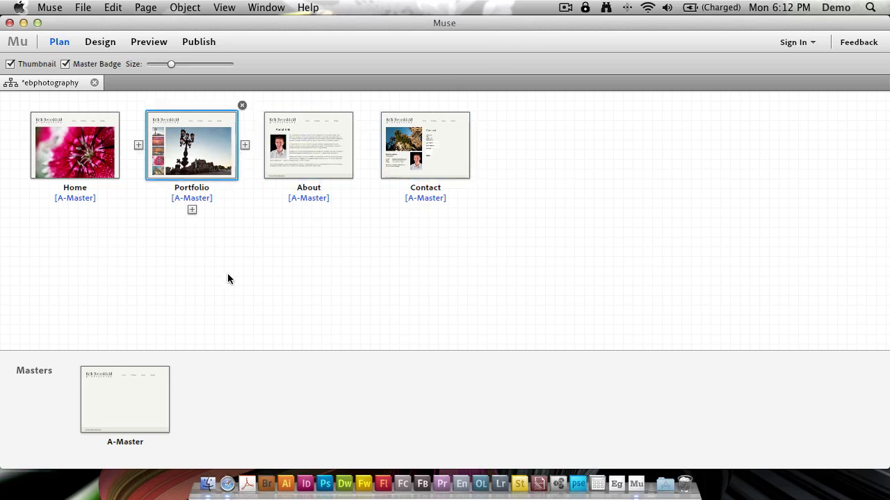
double_click(201, 142)
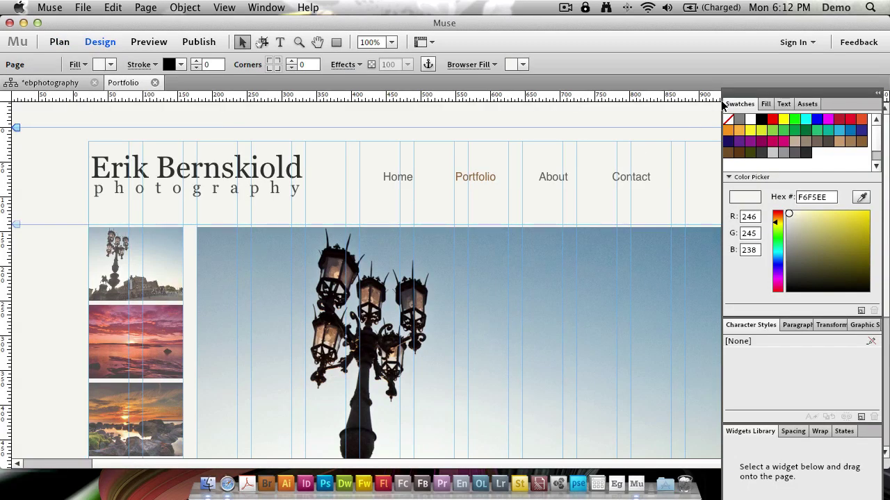
left_click(877, 93)
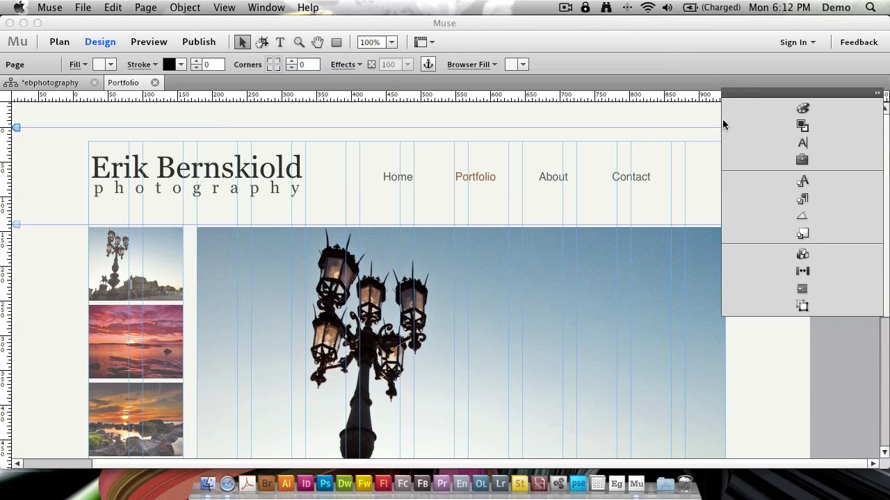
left_click_drag(786, 94, 774, 46)
left_click(871, 45)
left_click(765, 46)
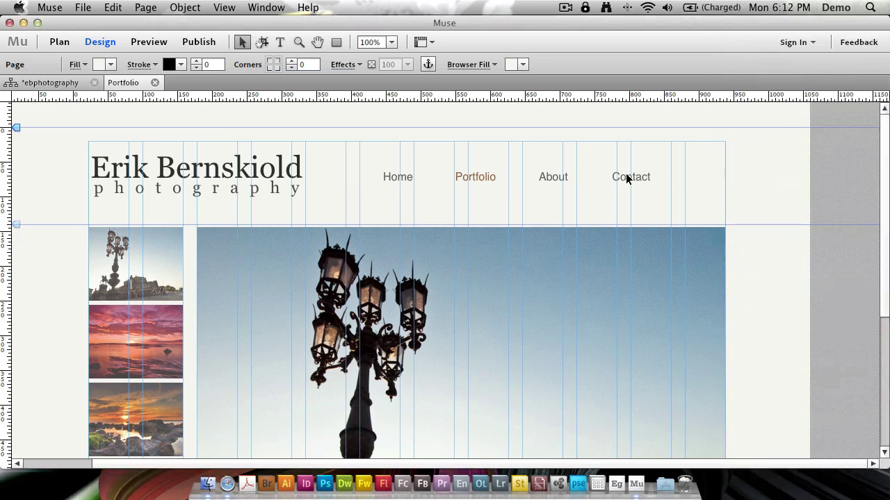
Scroll through the Portfolio page, then view it in Preview mode
scroll(408, 216, "down", 5)
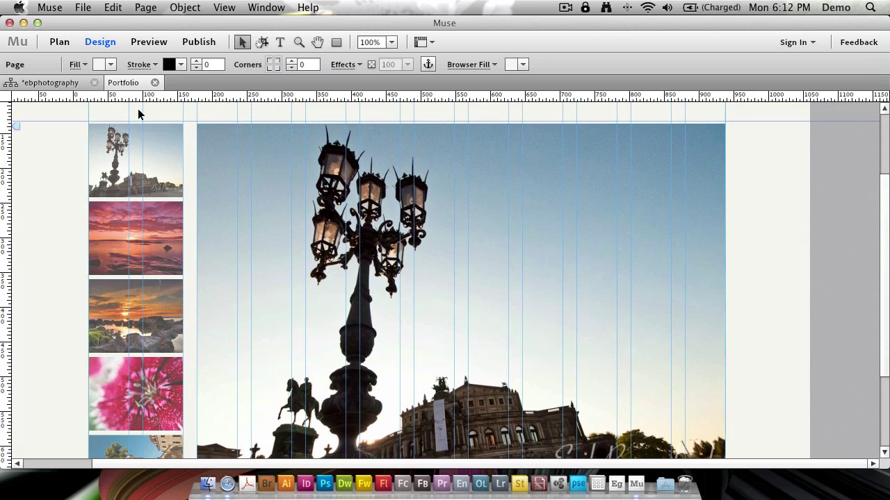
scroll(134, 163, "down", 5)
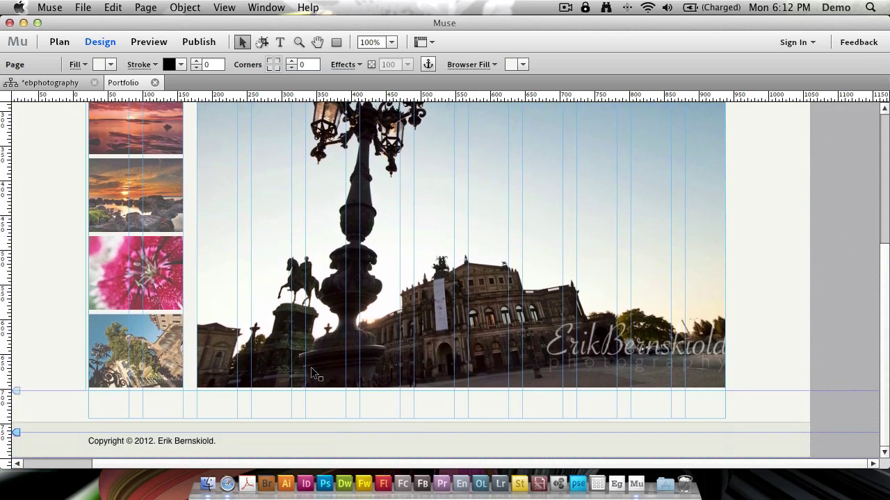
scroll(351, 260, "up", 10)
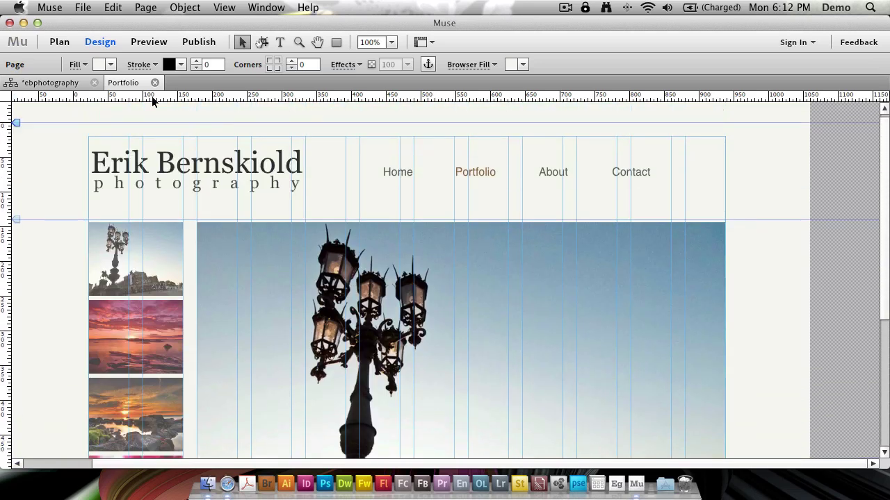
left_click(149, 42)
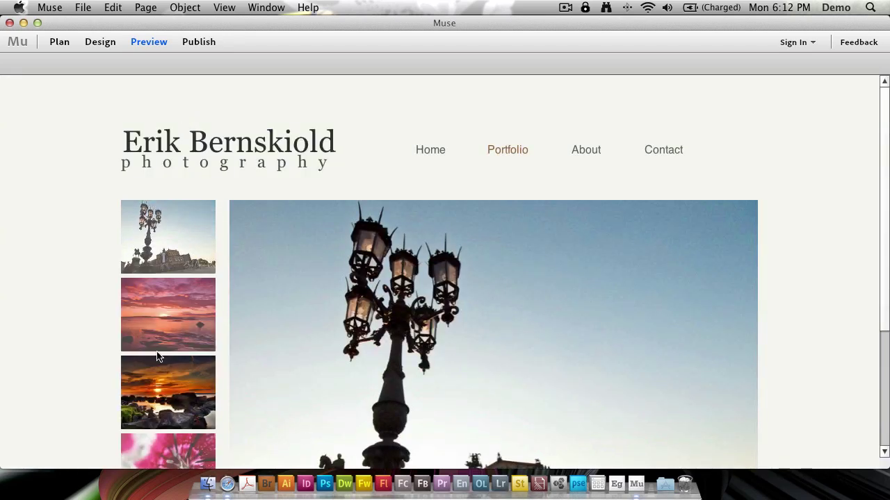
left_click(171, 318)
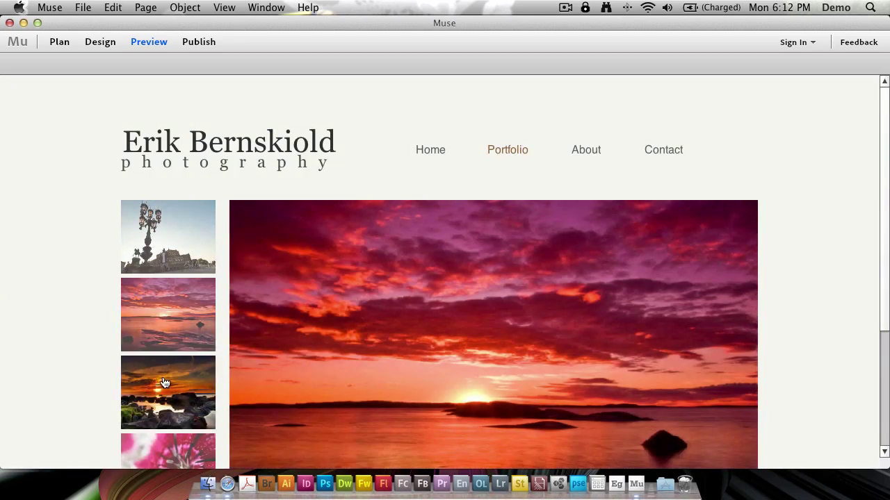
left_click(165, 388)
scroll(357, 350, "down", 5)
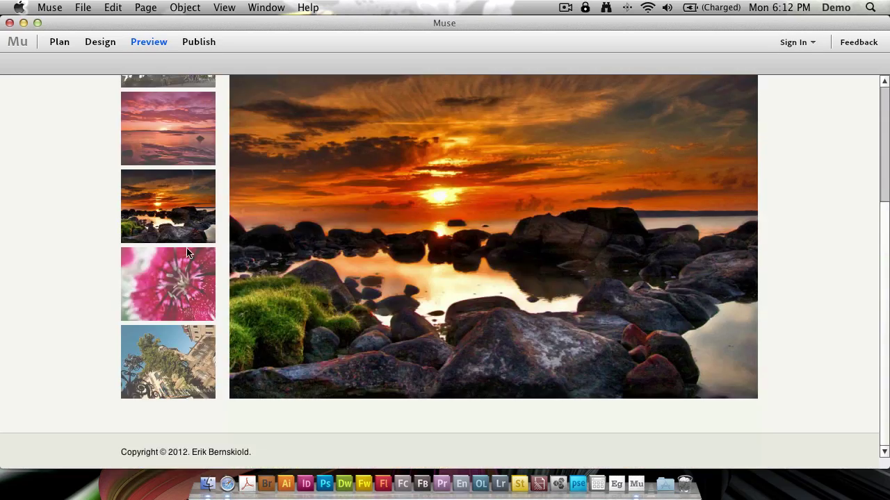
left_click(184, 309)
left_click(189, 356)
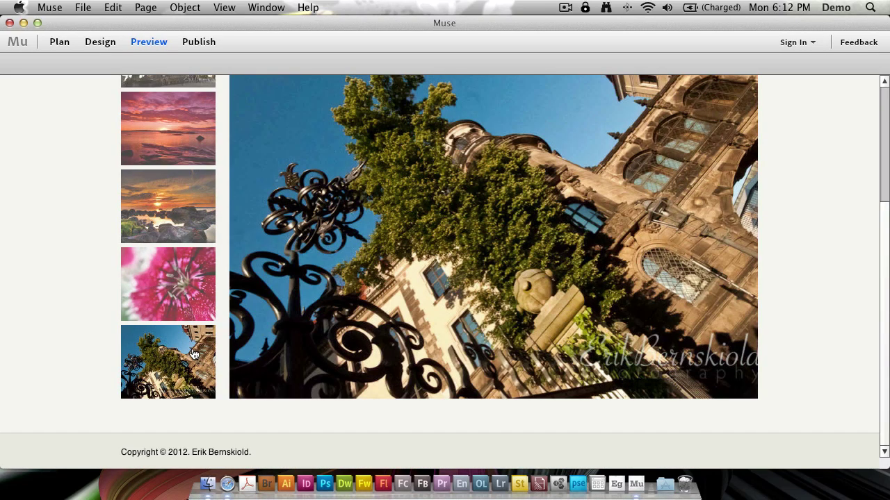
scroll(236, 237, "up", 5)
left_click(186, 251)
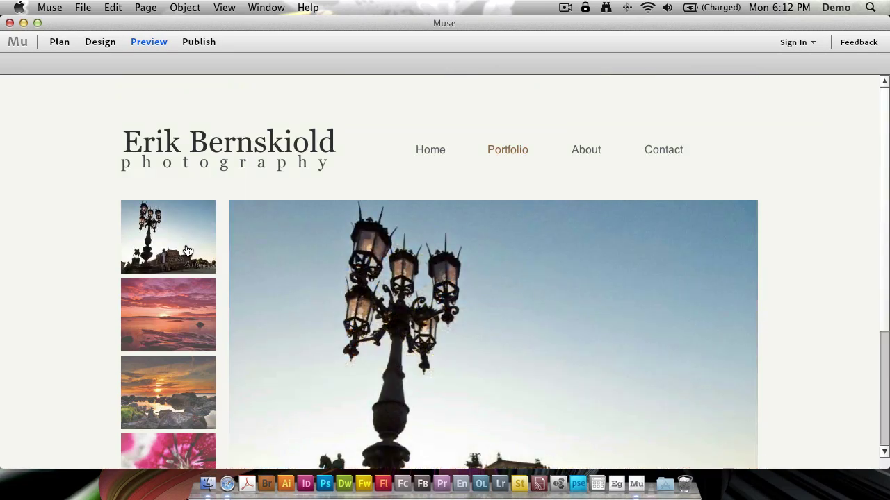
left_click(100, 40)
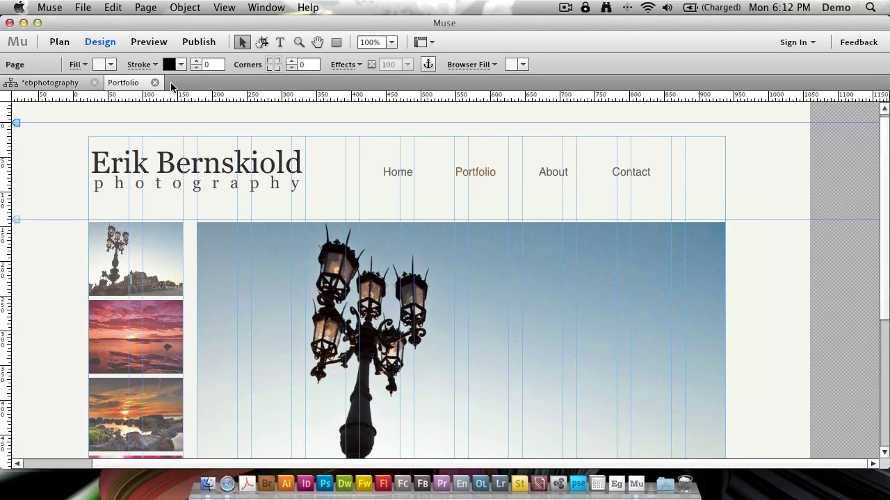
Add a page named 'Portfolio 2' right after Portfolio in Plan view and open it
left_click(154, 83)
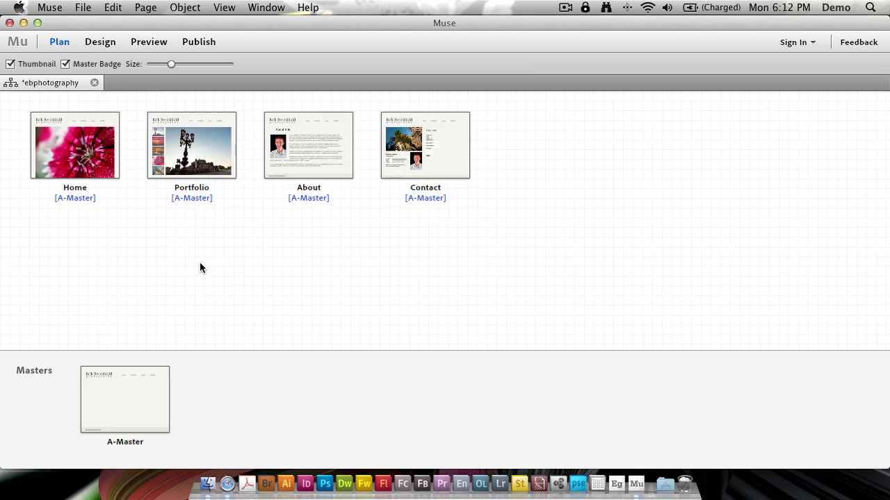
left_click(245, 146)
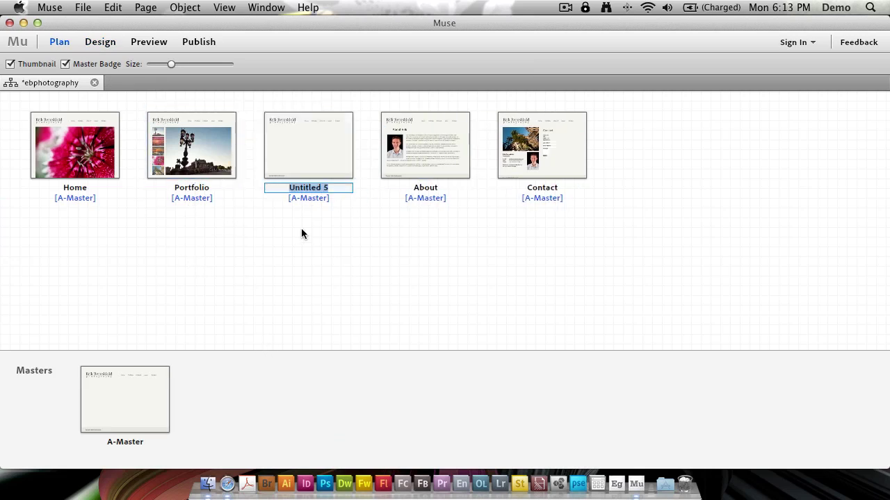
type("Portfolio 2")
key("Return")
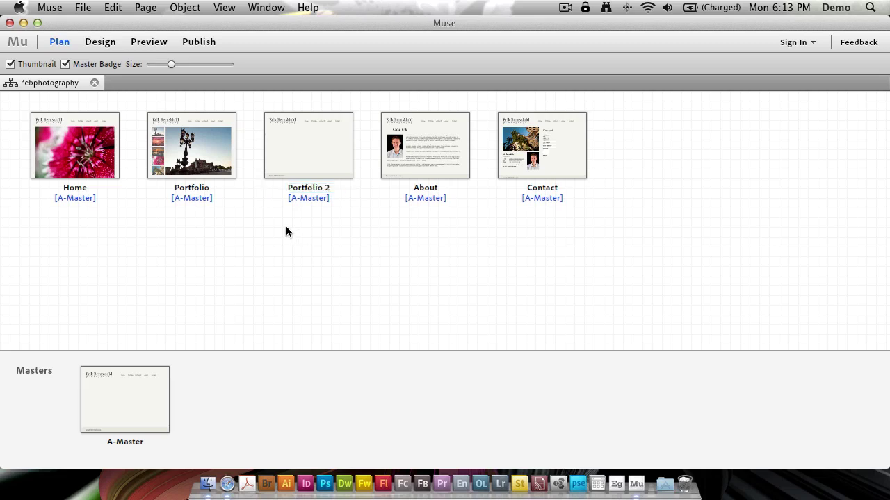
double_click(313, 139)
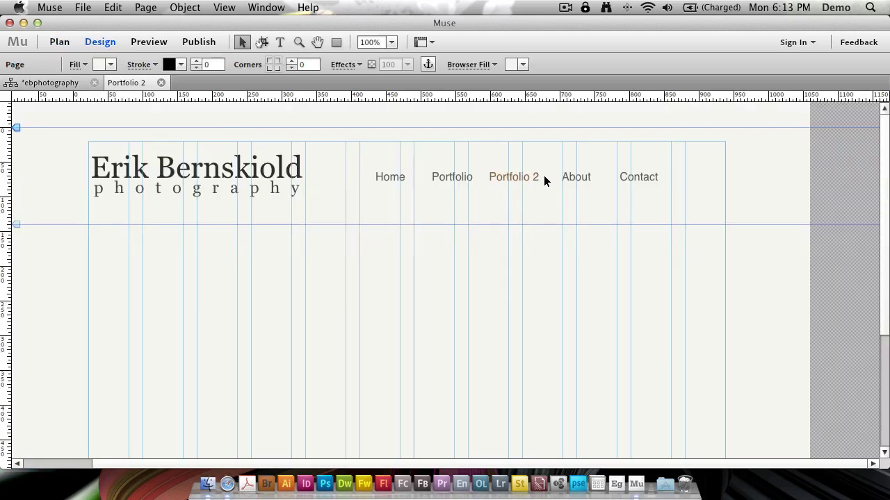
Browse the Compositions widgets (Blank, Featured News, Presentation), then collapse that category
scroll(546, 179, "down", 1)
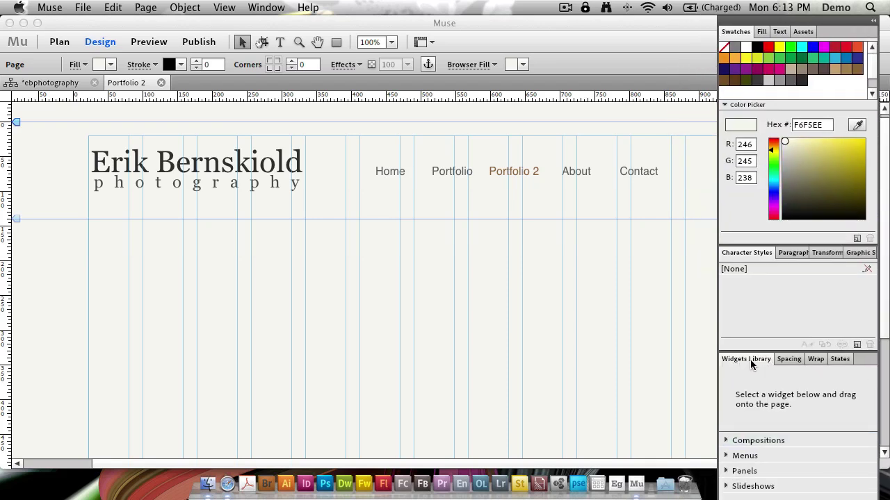
left_click(725, 441)
left_click(760, 458)
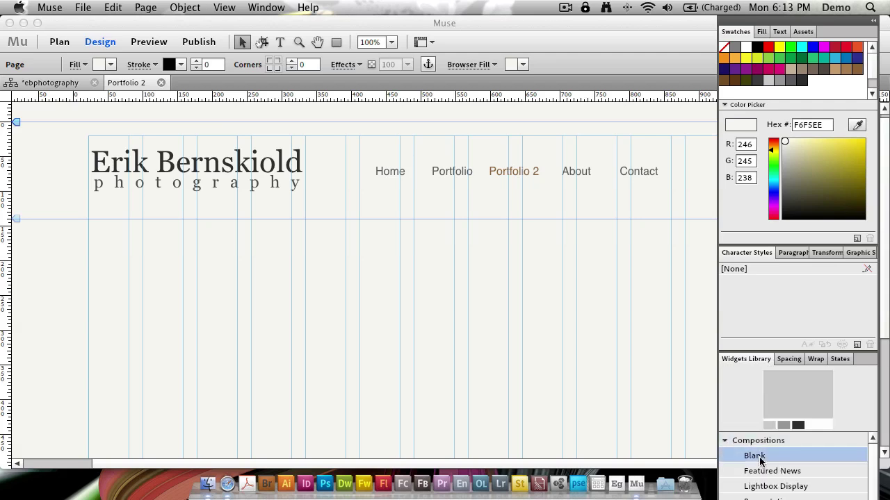
scroll(759, 459, "down", 2)
left_click(772, 442)
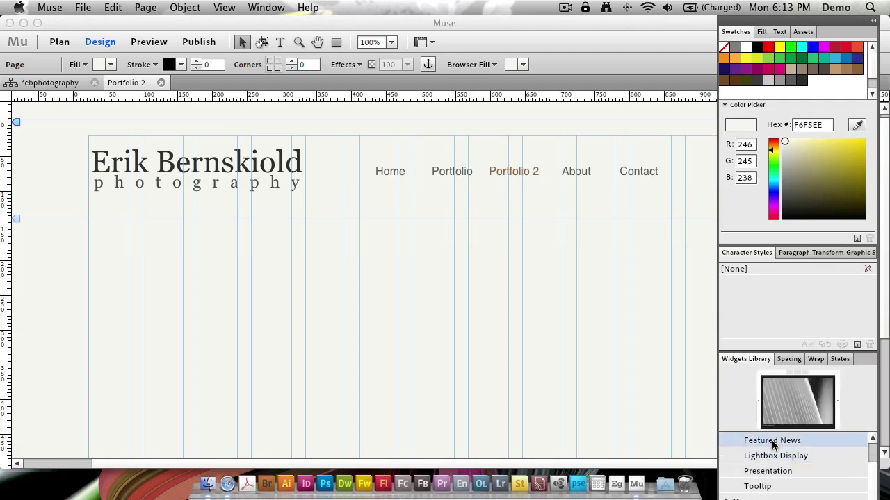
left_click(767, 472)
scroll(764, 459, "up", 2)
left_click(725, 440)
Expand the Slideshows category and select the Basic slideshow widget
scroll(757, 473, "down", 1)
left_click(762, 473)
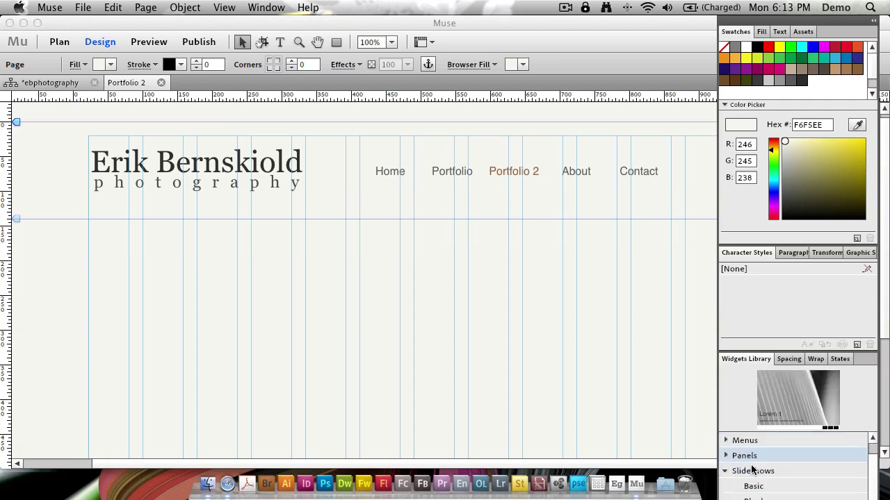
left_click(764, 486)
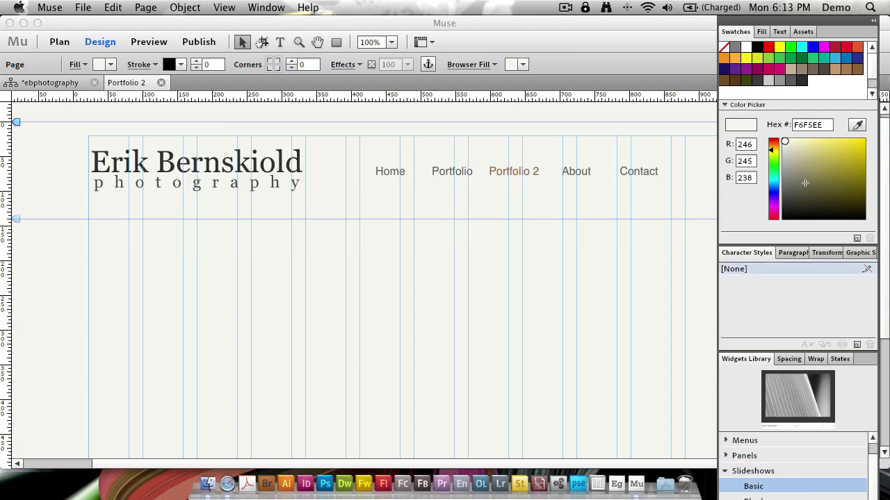
Place the Basic slideshow widget on Portfolio 2 just below the header
left_click_drag(850, 28, 889, 28)
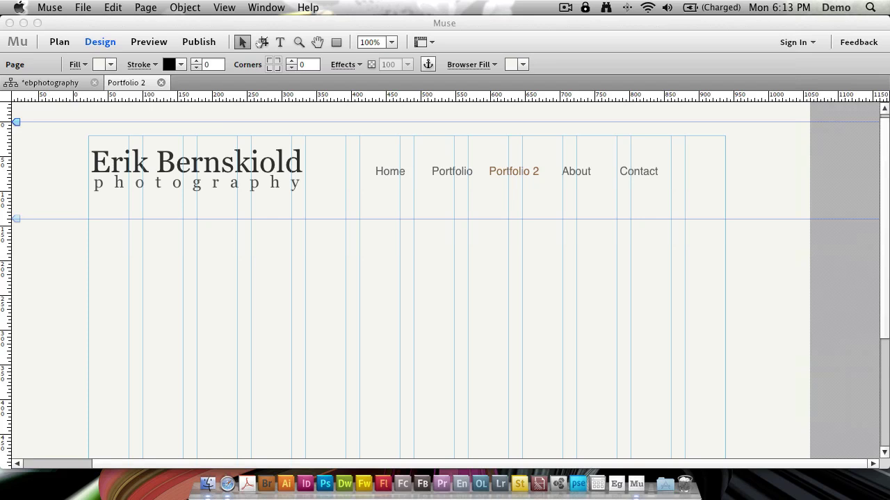
left_click_drag(88, 422, 244, 372)
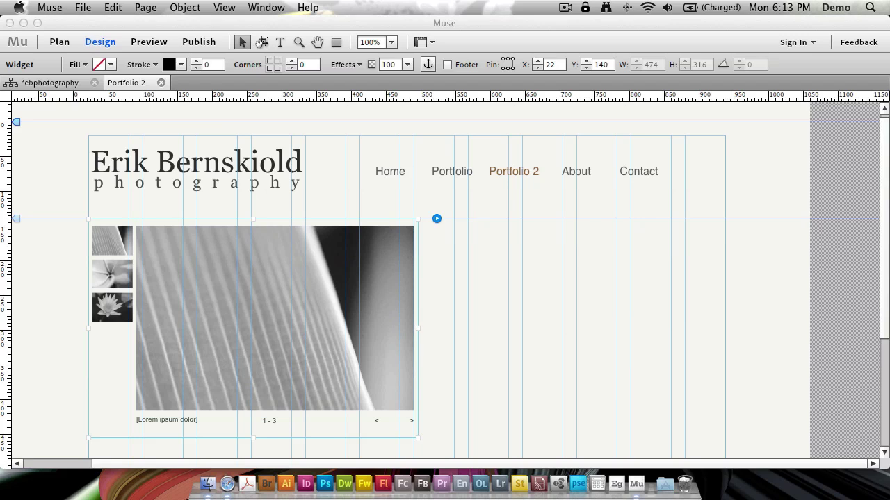
mouse_move(858, 5)
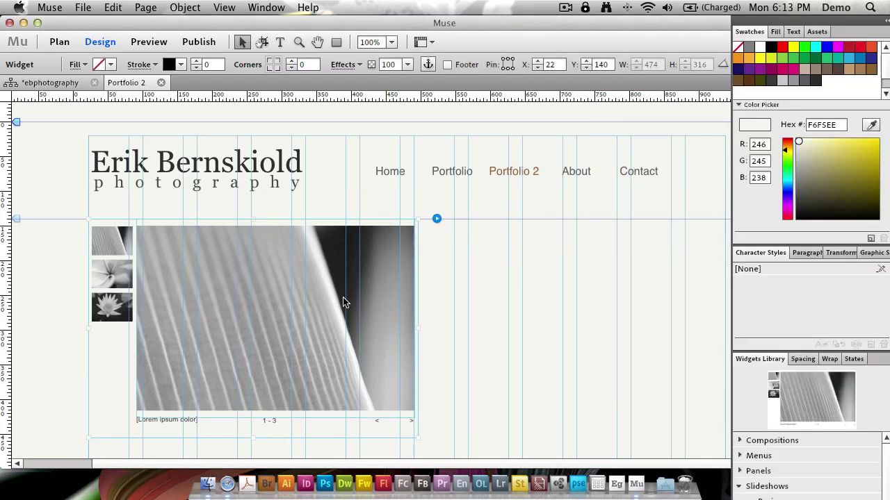
scroll(419, 316, "down", 1)
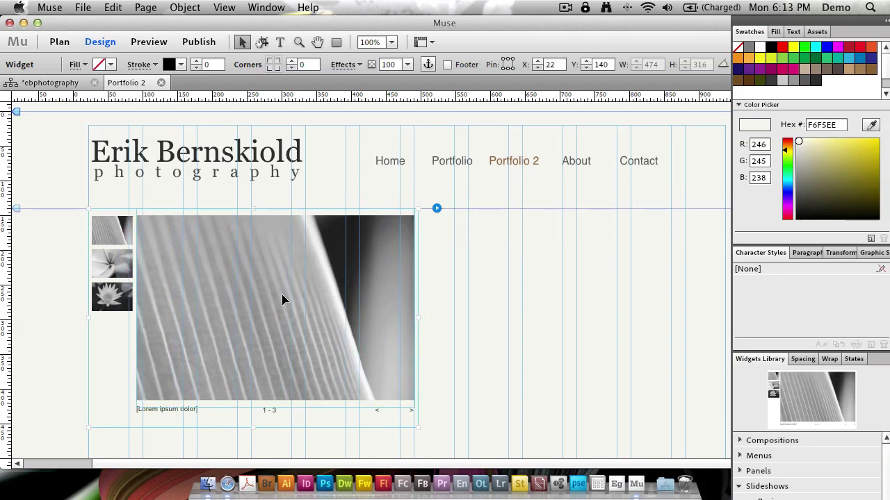
scroll(257, 277, "down", 10)
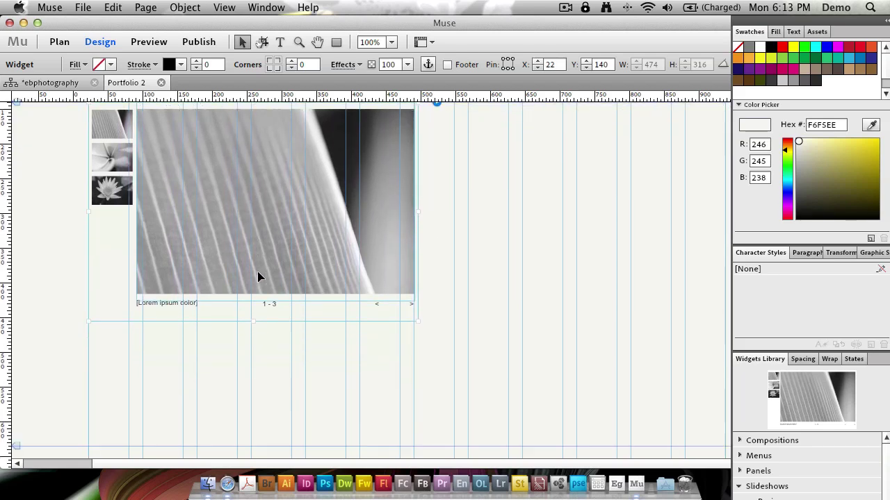
scroll(264, 285, "up", 1)
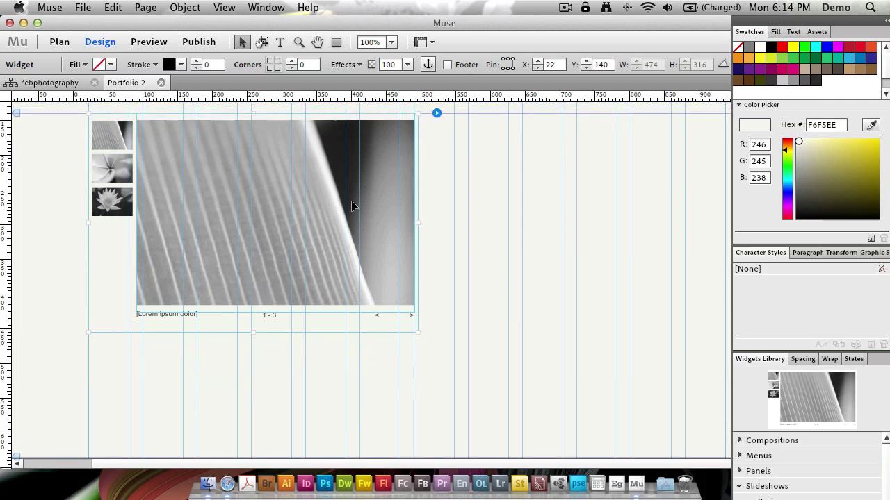
Keep the Fade transition, set Auto Play to None, and make hero and thumbnail images Fill Frame Proportionally
left_click(437, 114)
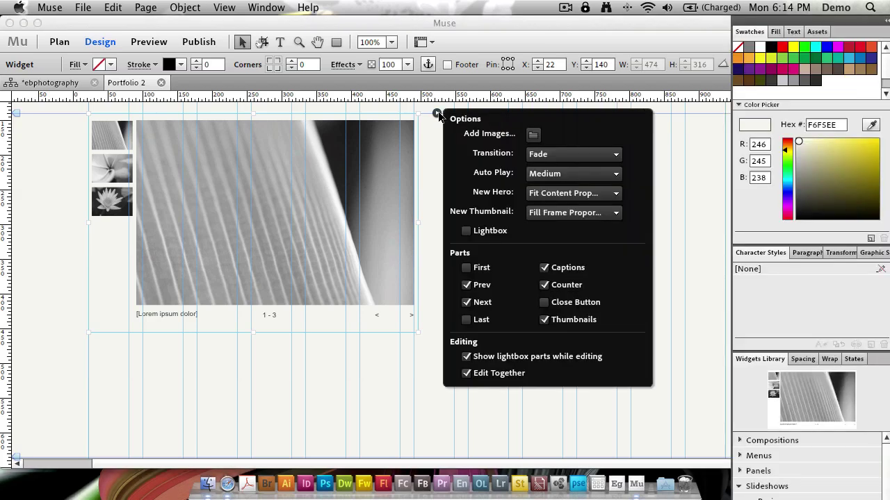
left_click(544, 156)
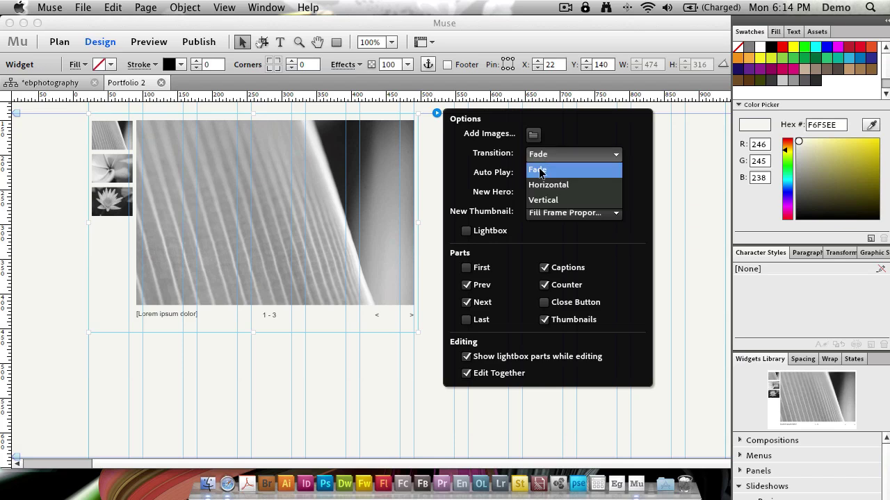
left_click(542, 174)
left_click(556, 175)
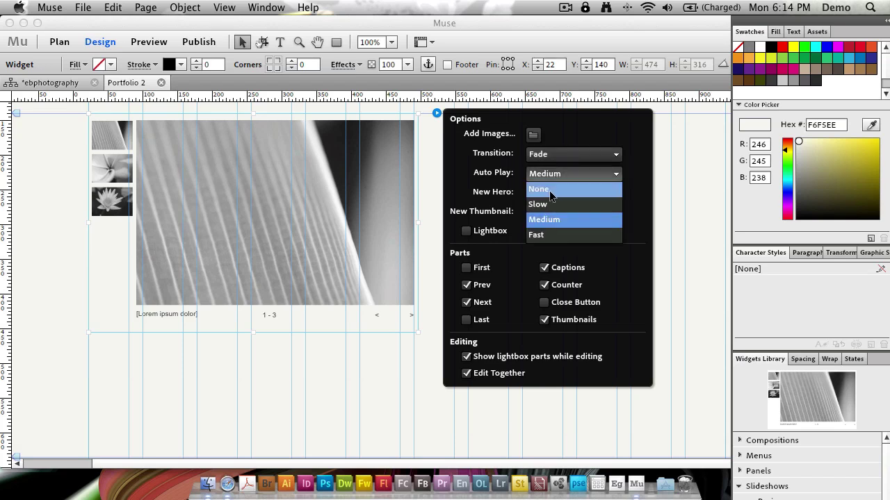
left_click(550, 191)
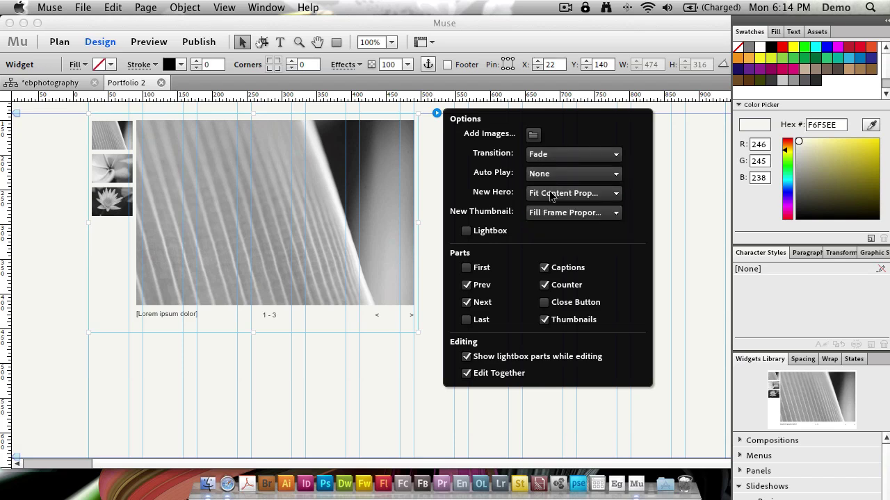
left_click(556, 194)
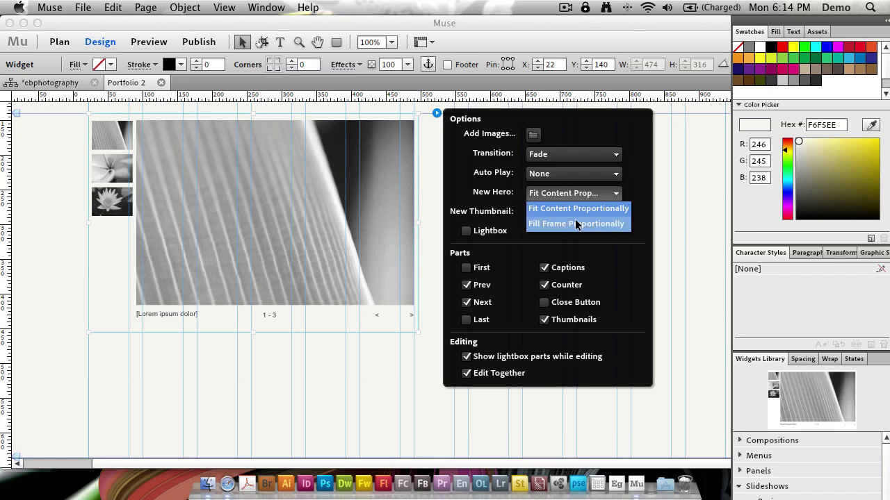
left_click(576, 223)
left_click(574, 213)
left_click(563, 251)
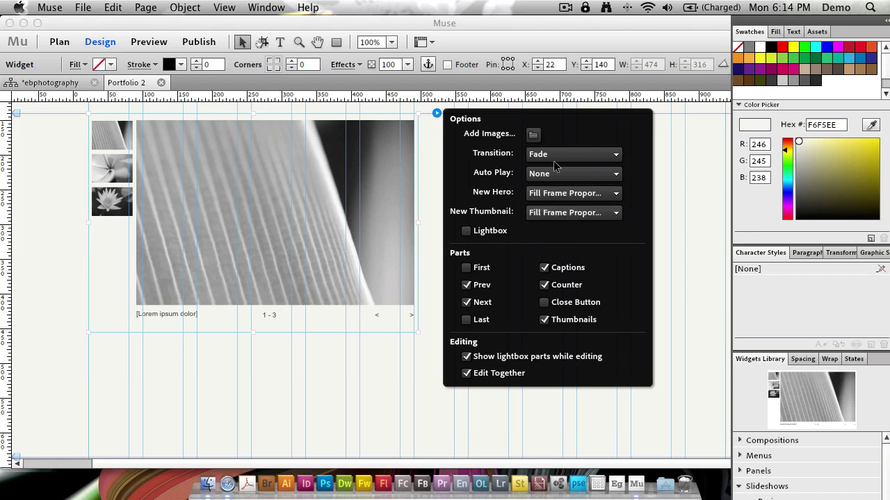
Turn off the Prev and Next arrows and the captions, then close the slideshow Options
left_click(479, 286)
left_click(487, 304)
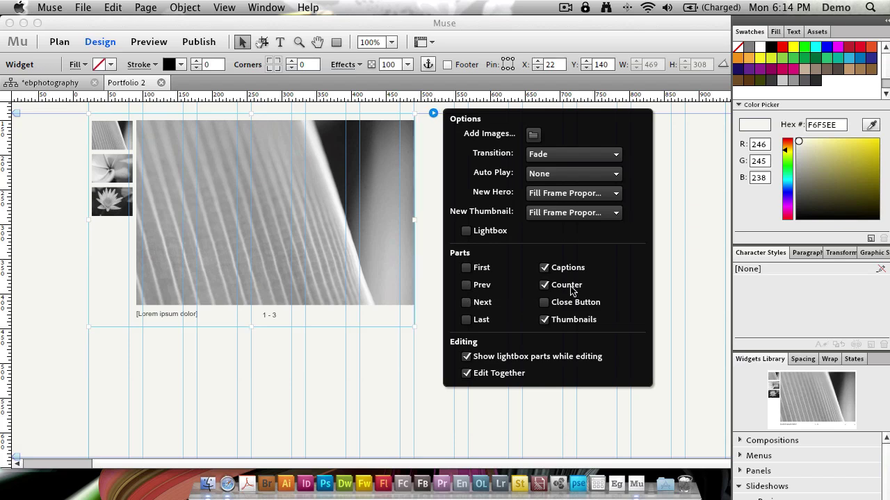
left_click(569, 268)
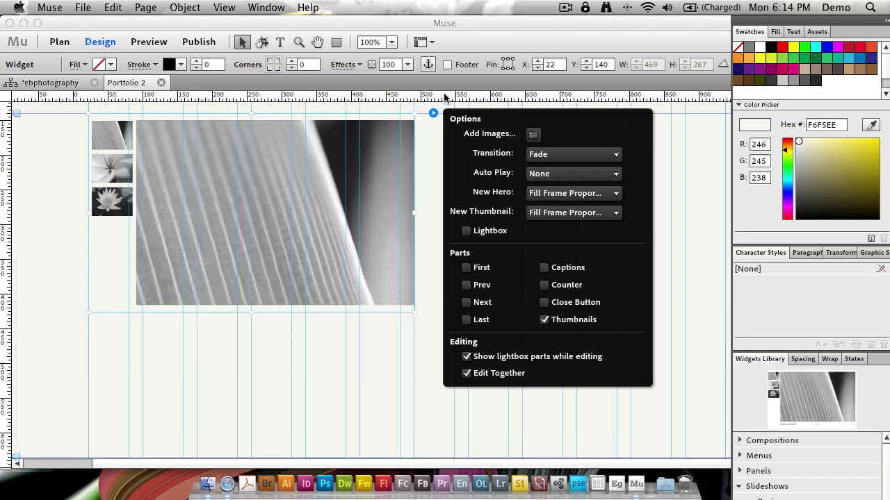
left_click(419, 311)
left_click(397, 364)
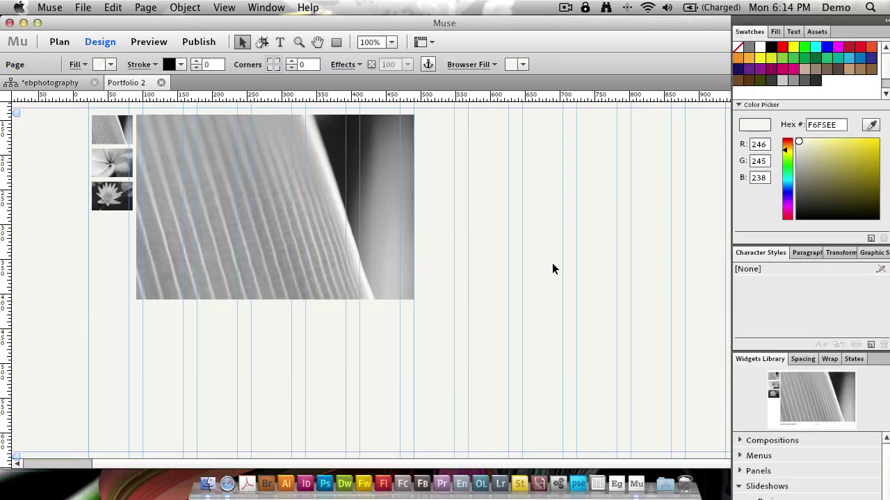
left_click(391, 42)
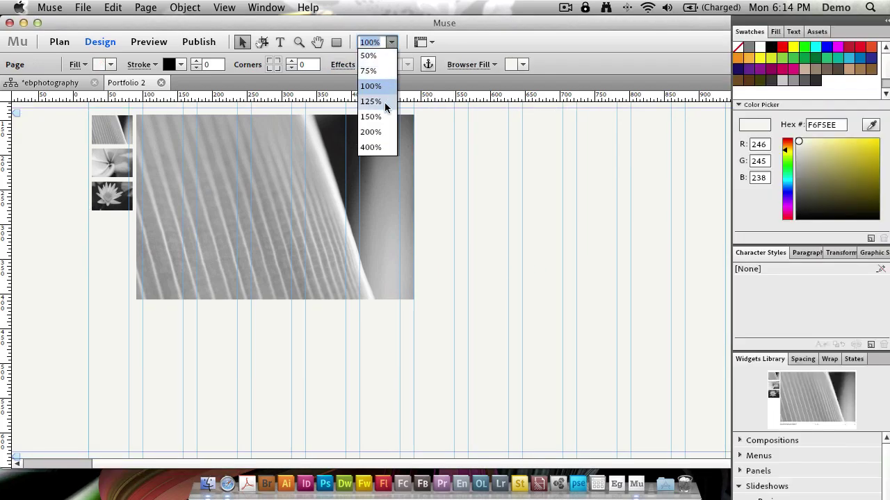
Zoom to 75% and select the slideshow's hero image frame
left_click(369, 69)
scroll(417, 194, "up", 1)
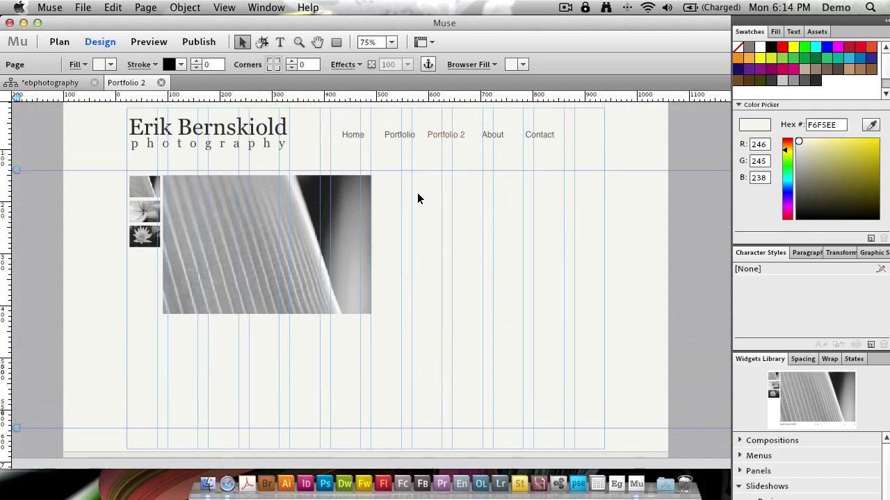
left_click(302, 233)
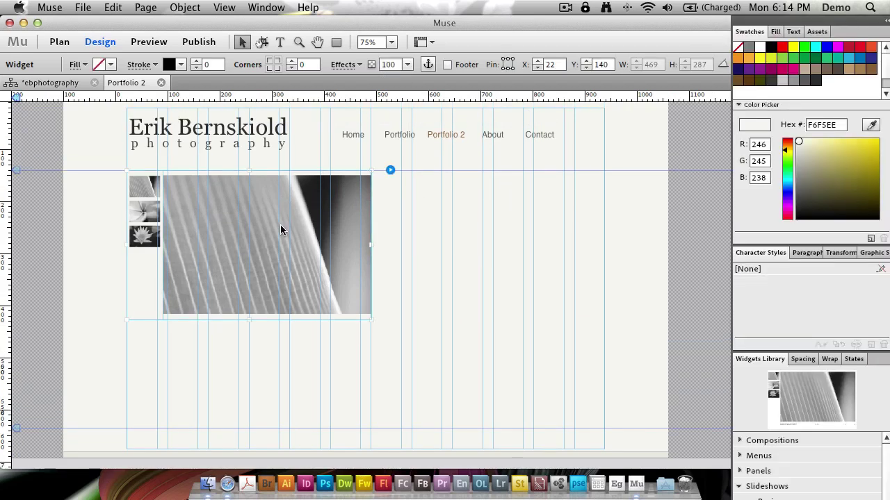
left_click(281, 224)
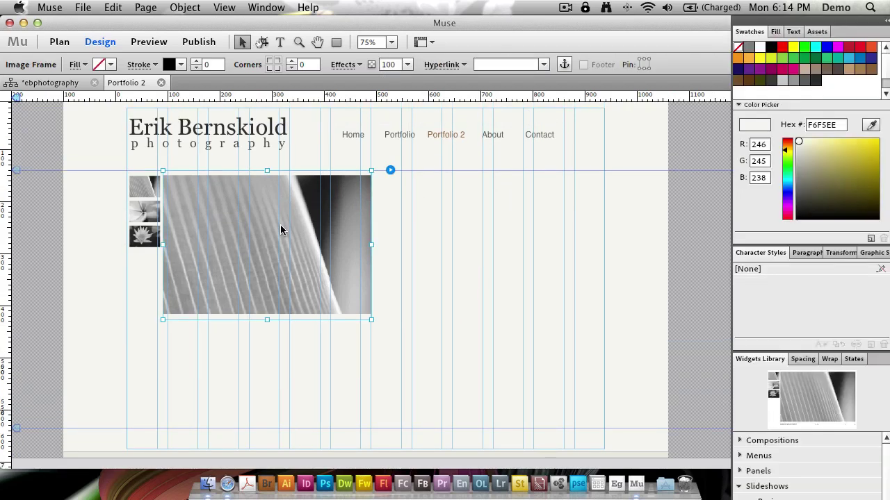
left_click(280, 225)
left_click(376, 235)
left_click(308, 235)
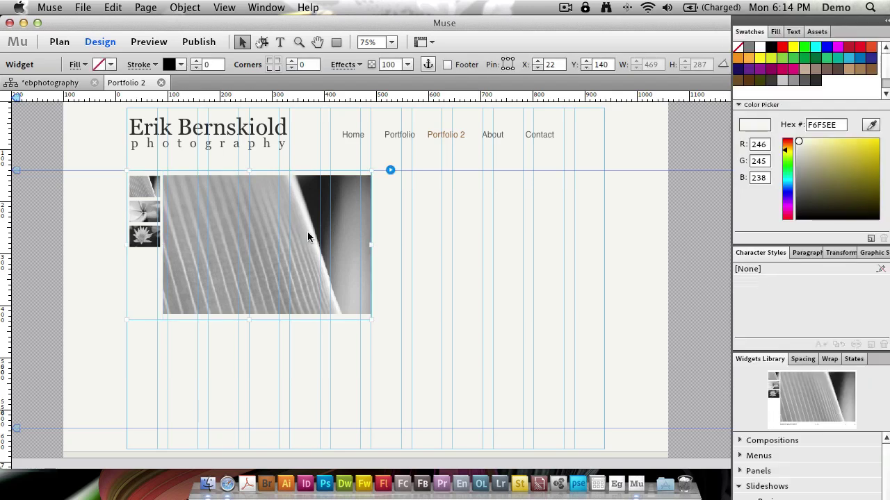
left_click(308, 236)
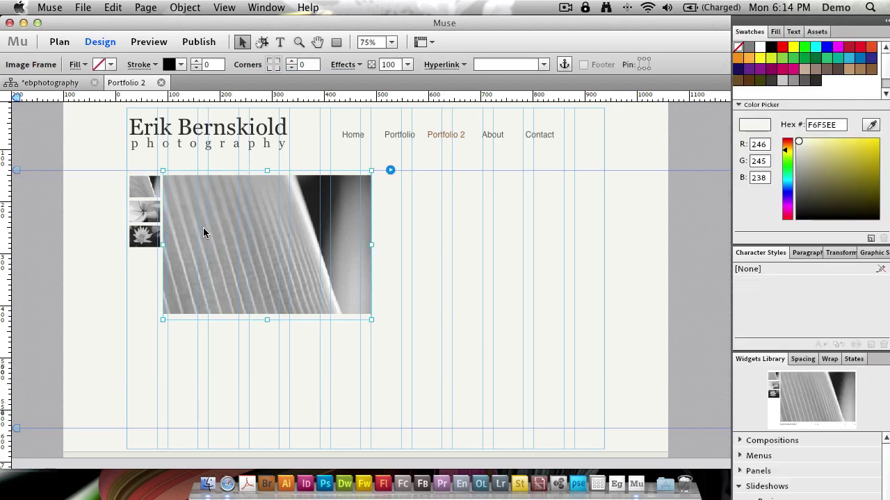
Move the hero image frame right and drag its handles to enlarge it
left_click_drag(206, 235, 440, 238)
left_click_drag(395, 320, 251, 419)
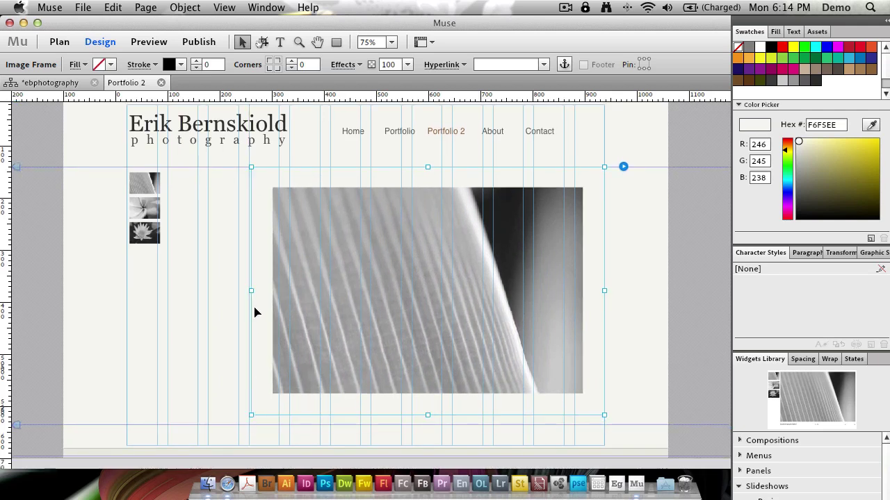
left_click_drag(249, 291, 248, 290)
Widen the thumbnail container to 214 px for one row, make it taller, and raise its top
left_click(160, 229)
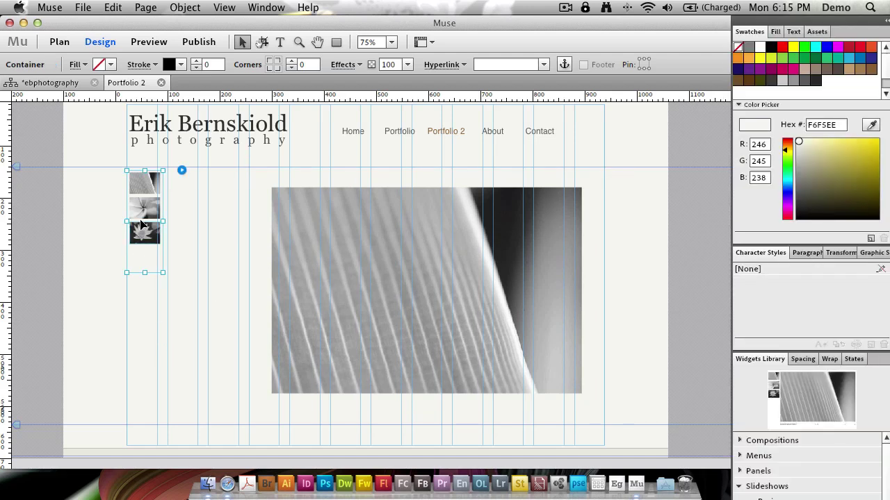
left_click_drag(161, 221, 238, 221)
left_click_drag(182, 273, 187, 365)
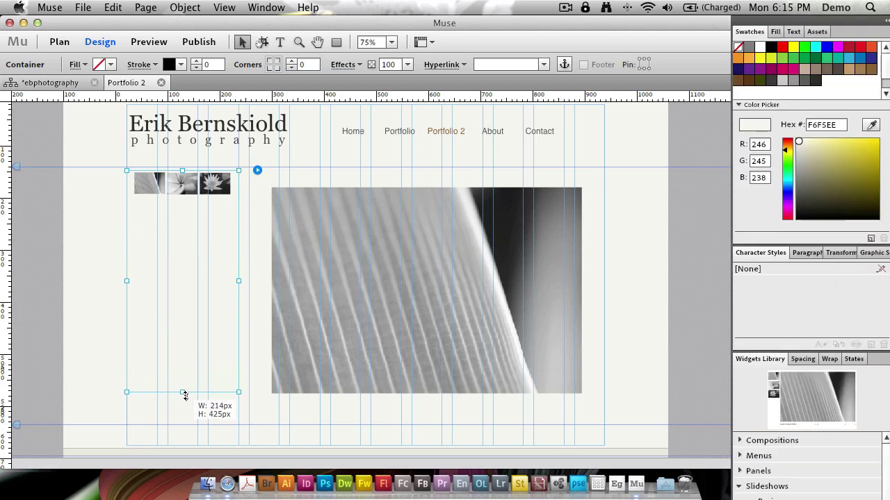
left_click_drag(185, 397, 184, 416)
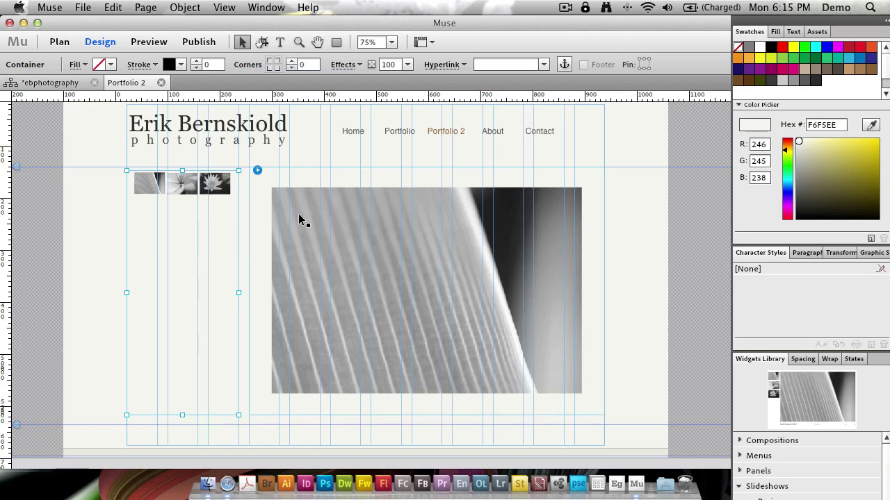
left_click(298, 214)
left_click(217, 202)
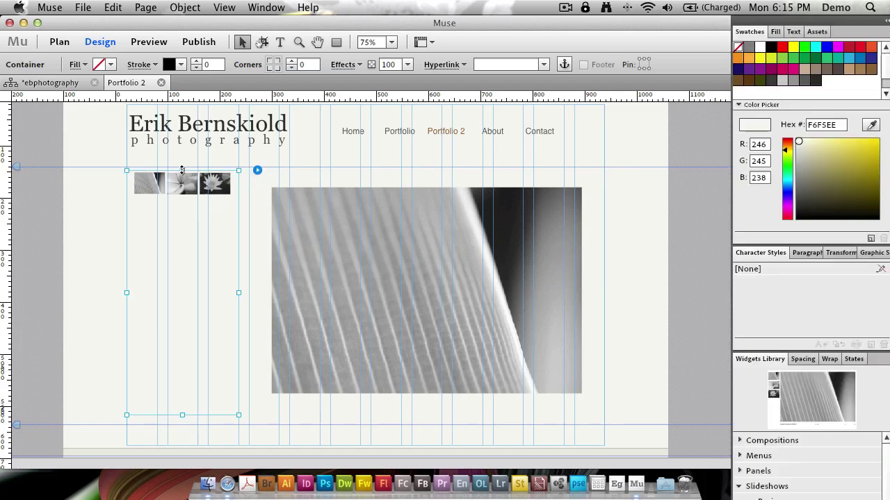
left_click_drag(182, 170, 182, 167)
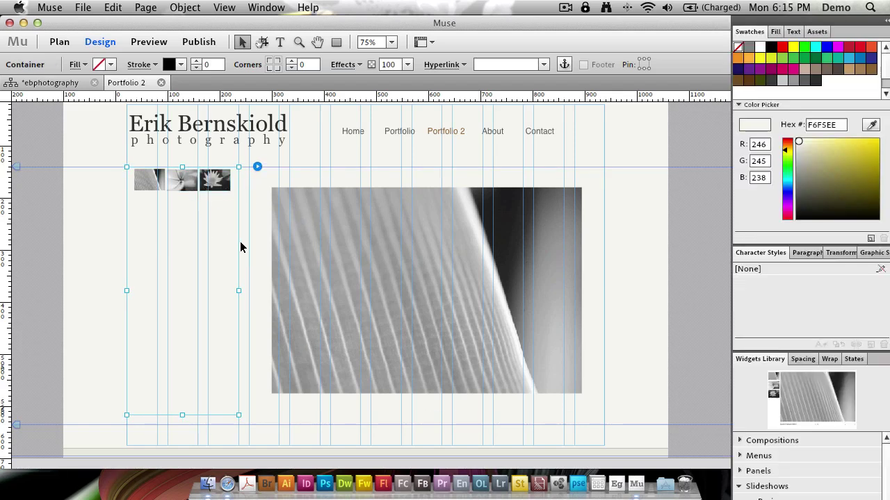
left_click(257, 169)
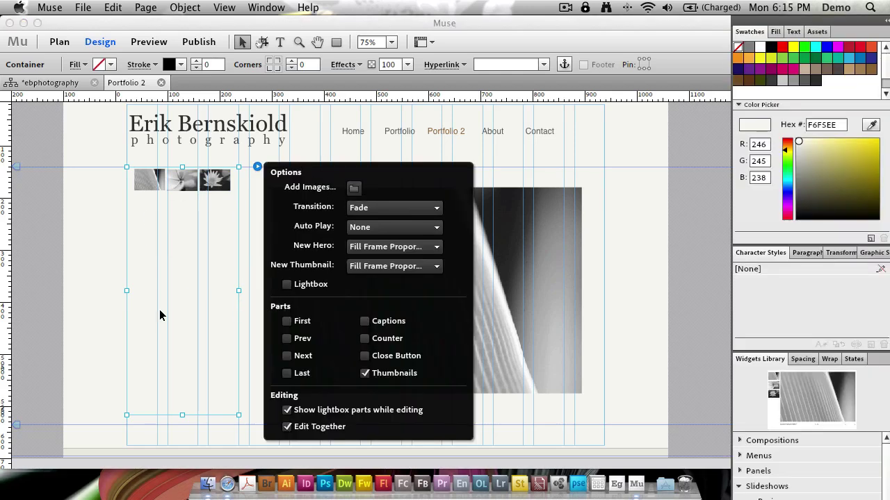
left_click(104, 203)
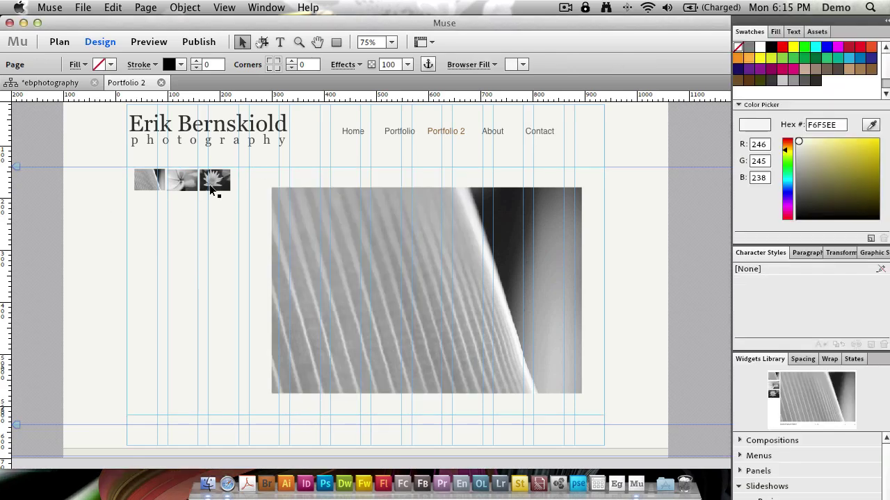
Delete the second and lily placeholder thumbnails, leaving a single thumbnail
left_click(149, 182)
left_click(150, 182)
left_click(151, 182)
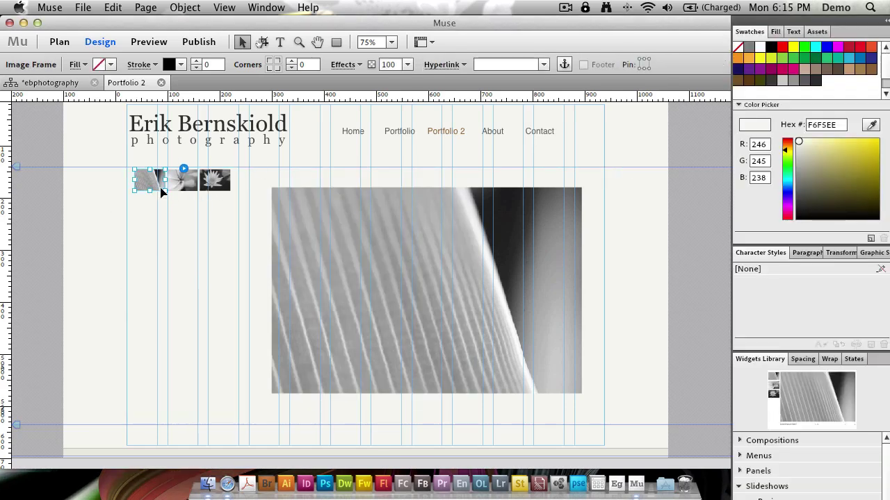
left_click(189, 183)
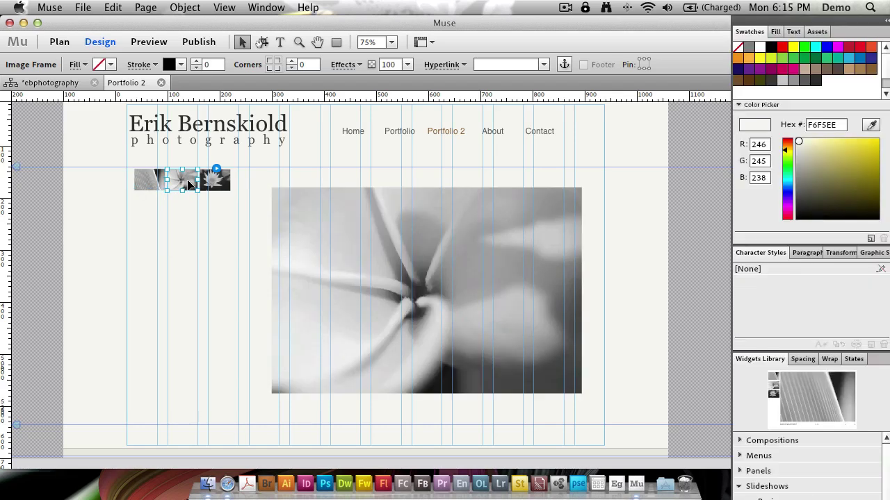
key("Delete")
left_click(208, 182)
left_click(208, 182)
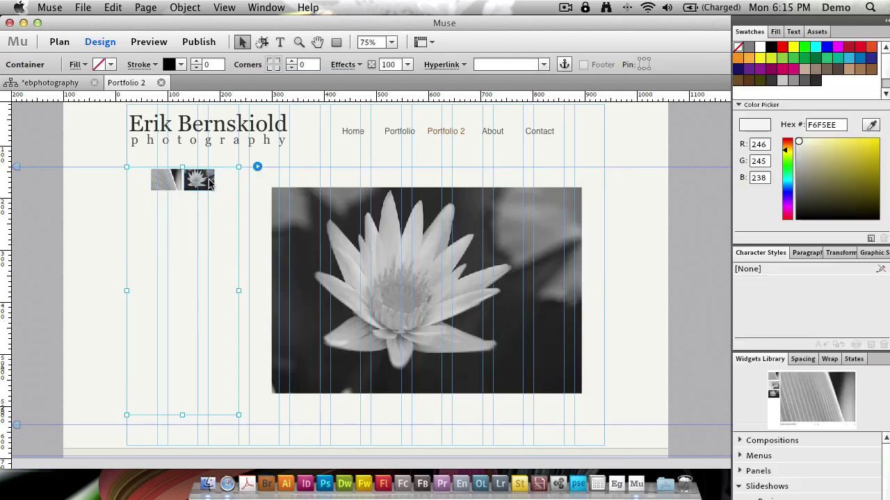
left_click(206, 184)
key("Delete")
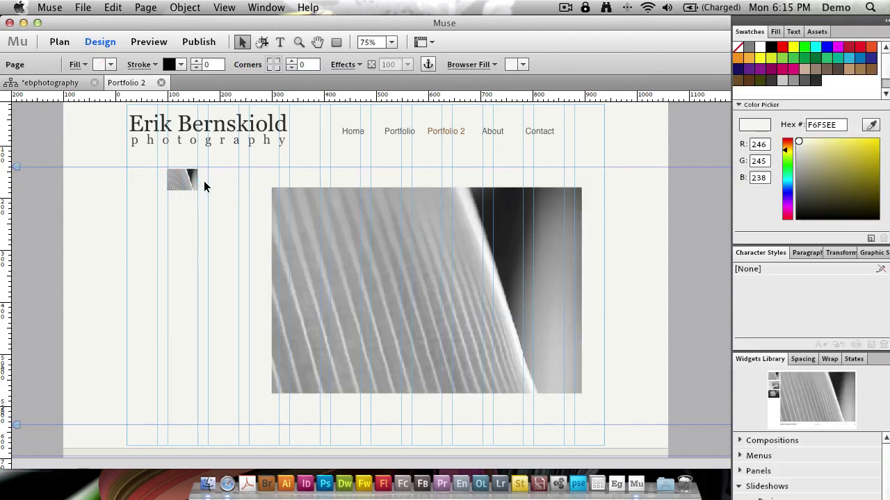
Reposition the remaining thumbnail and resize it to 207 × 129 px to fill the column
left_click(175, 184)
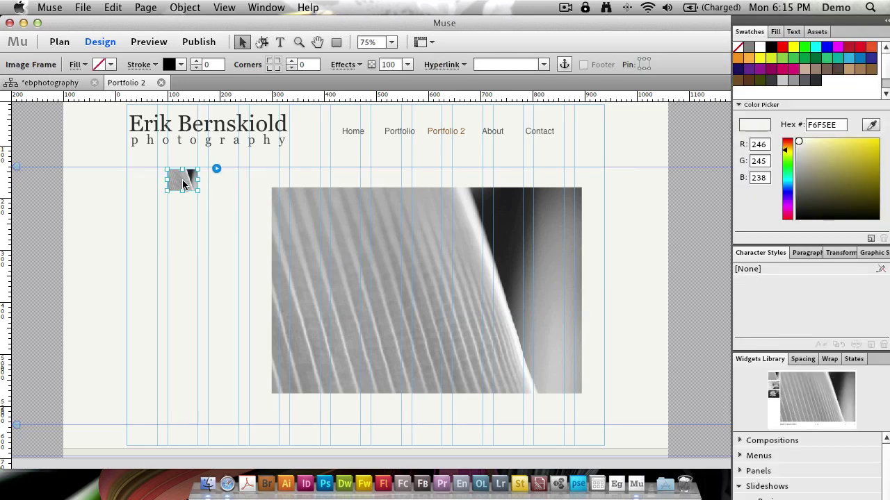
left_click_drag(183, 183, 238, 178)
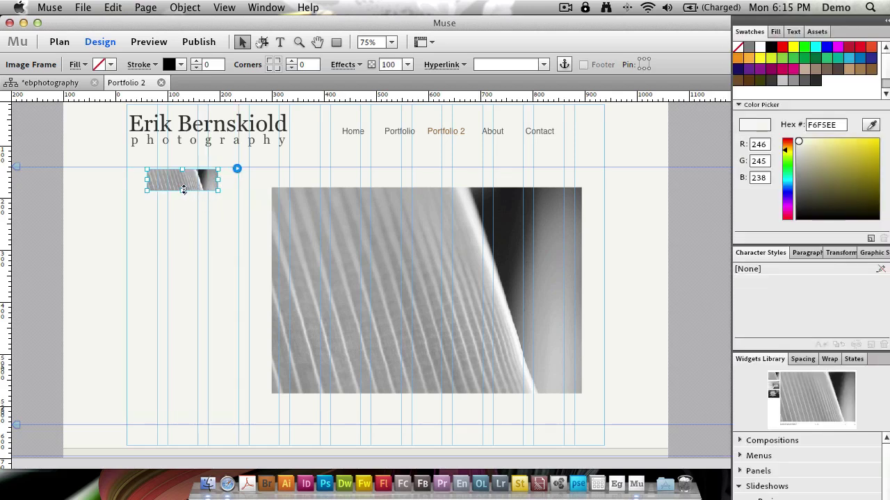
left_click_drag(182, 190, 182, 217)
left_click(298, 221)
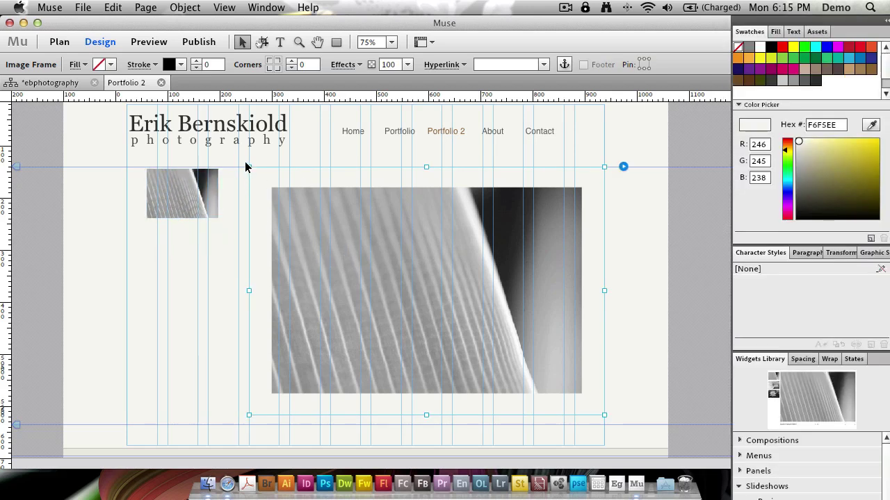
left_click(194, 209)
left_click(201, 198)
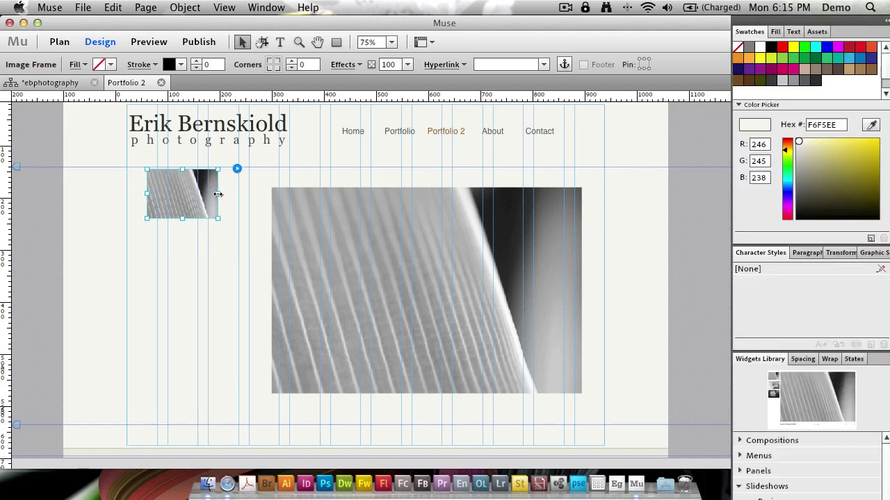
left_click_drag(218, 195, 238, 193)
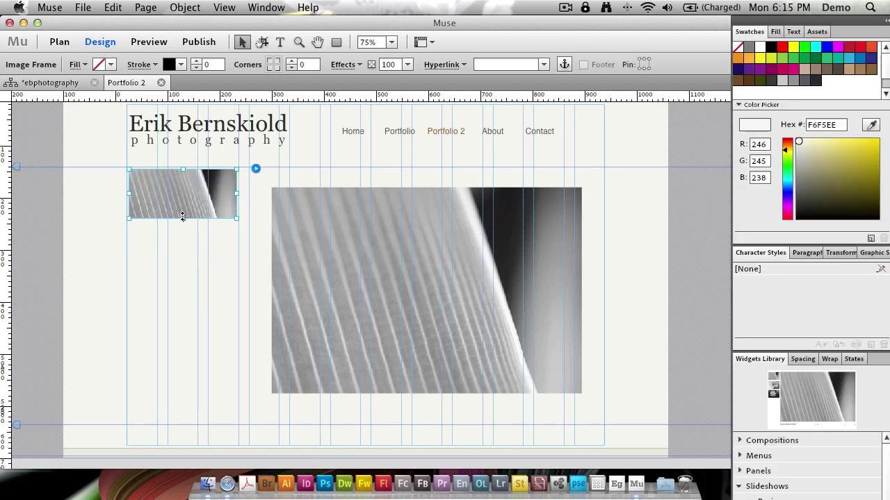
left_click_drag(182, 218, 176, 238)
left_click(210, 265)
left_click(292, 155)
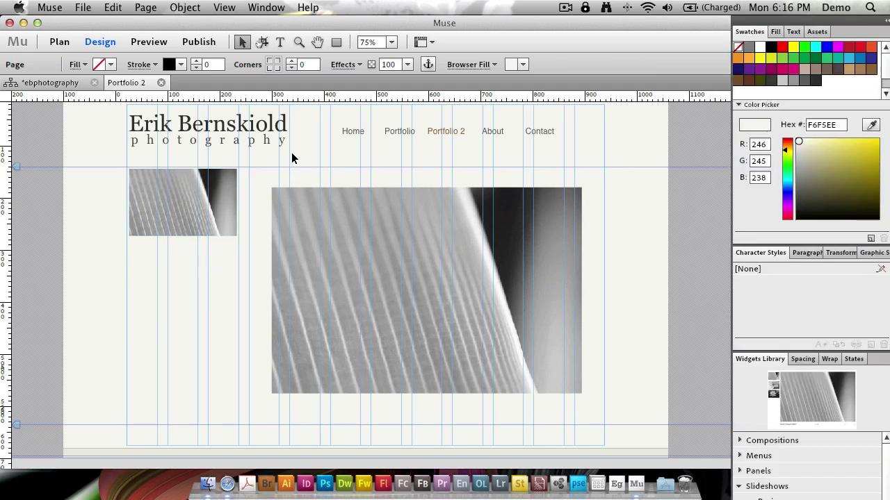
left_click(324, 201)
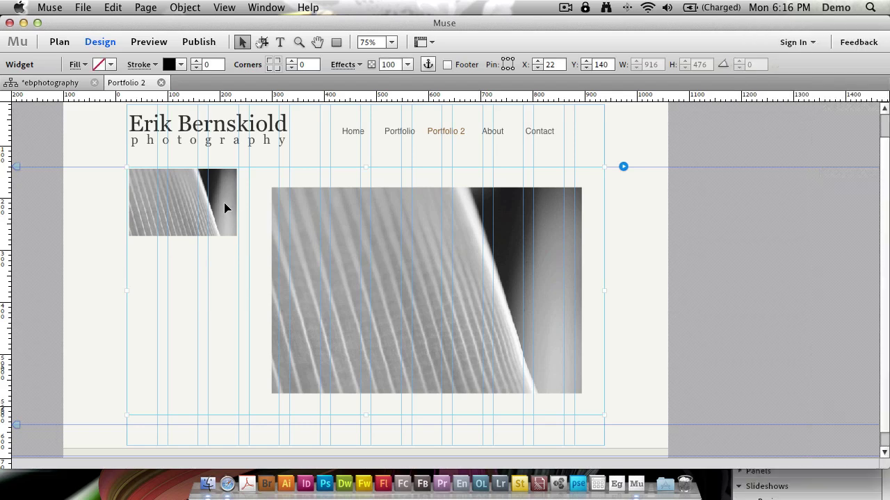
Remove the placeholder images from the slideshow
left_click(139, 272)
left_click(96, 238)
left_click(204, 196)
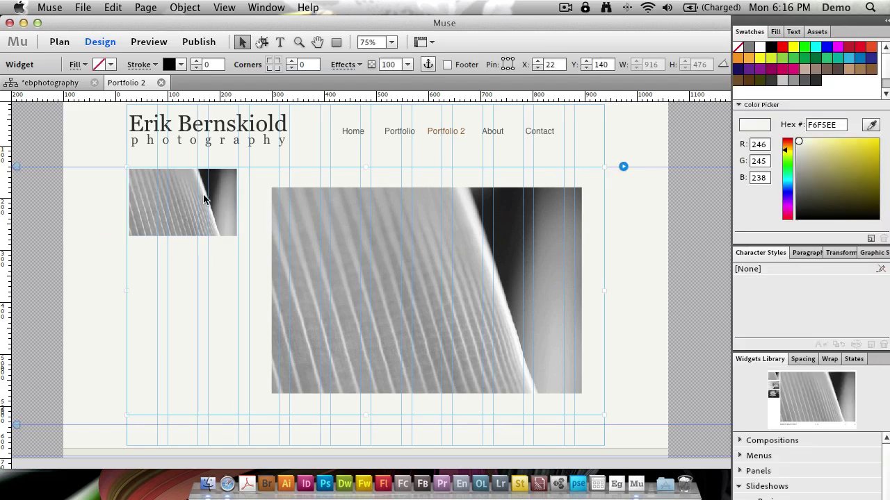
left_click(205, 195)
left_click(206, 200)
key("Delete")
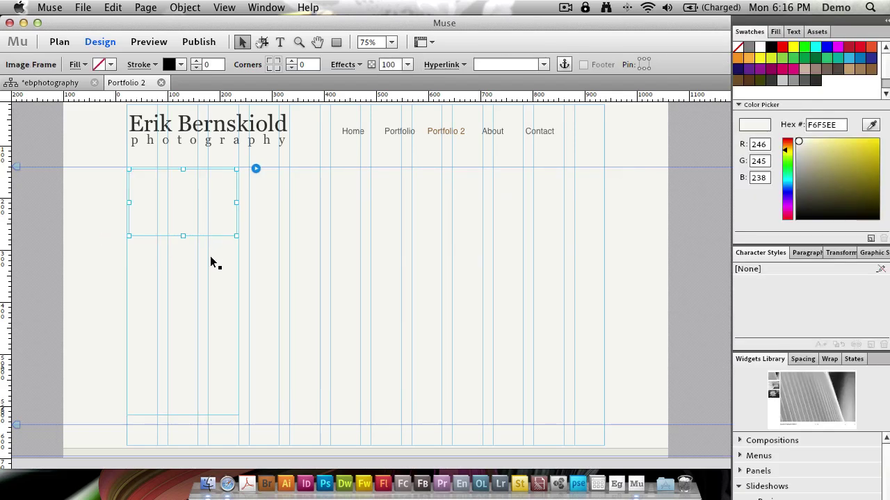
left_click(210, 256)
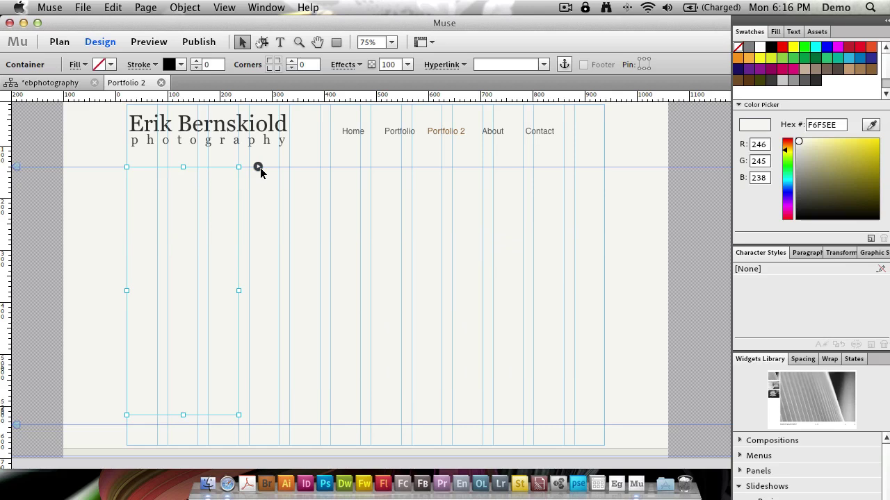
Add the five portfolio JPGs, portfolio_u416 through portfolio_u478, to the slideshow
left_click(259, 167)
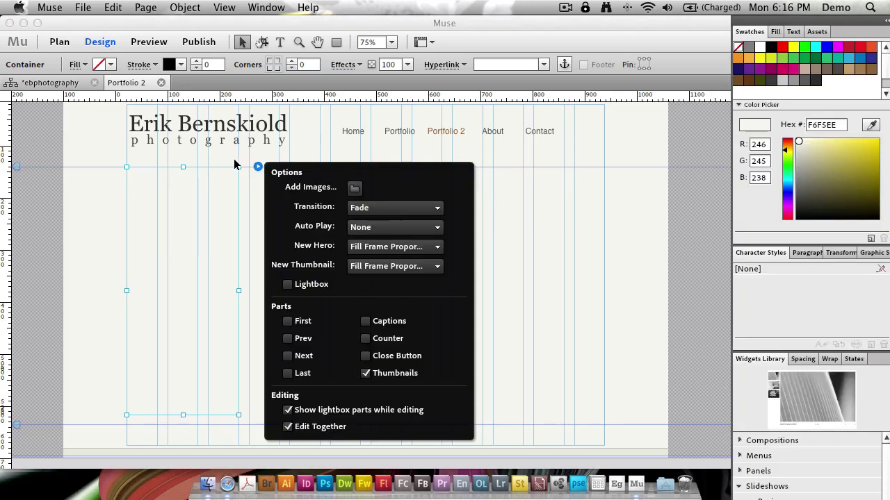
left_click(354, 189)
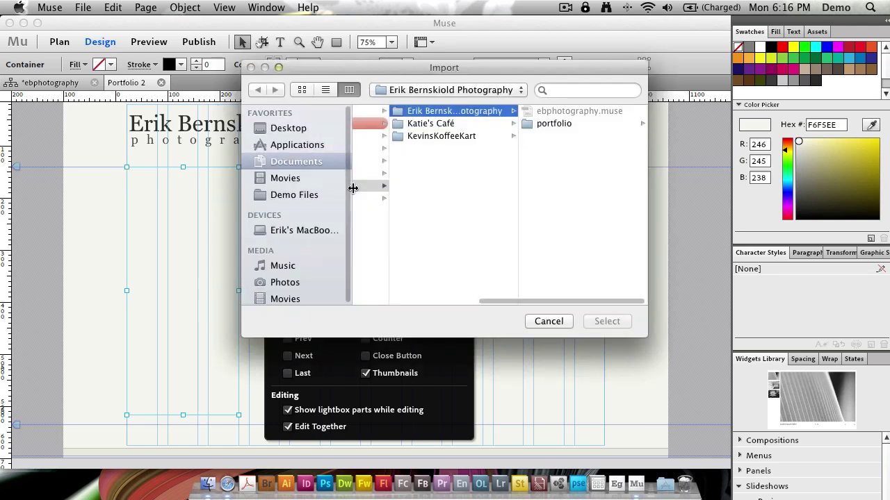
left_click(542, 123)
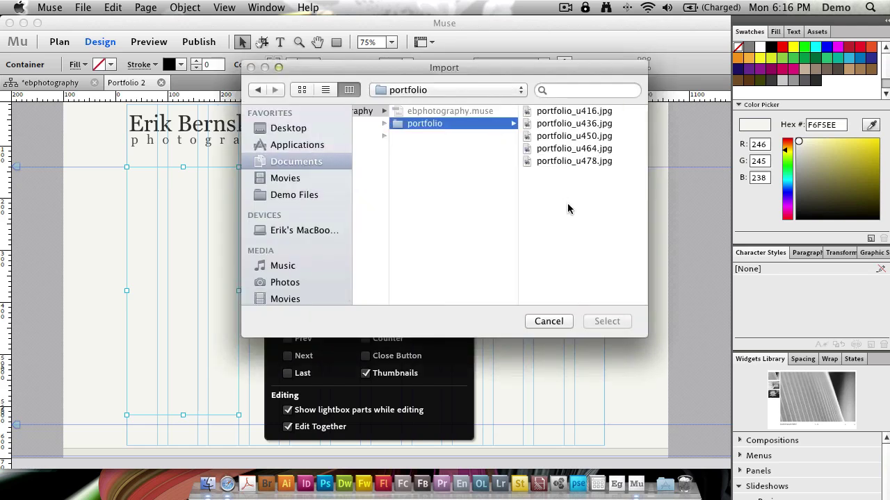
left_click(583, 116)
key("Down")
key("Down")
key("Down")
key("Down")
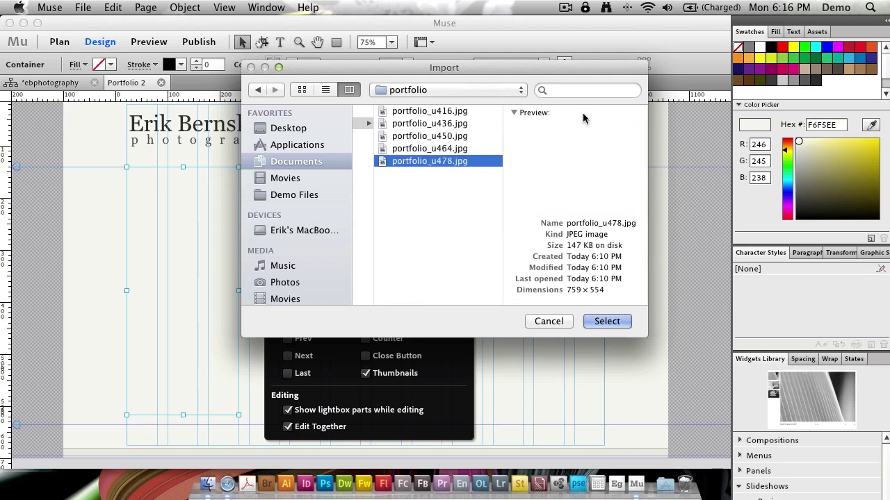
key("shift+Up")
key("shift+Up")
key("shift+Up")
key("shift+Up")
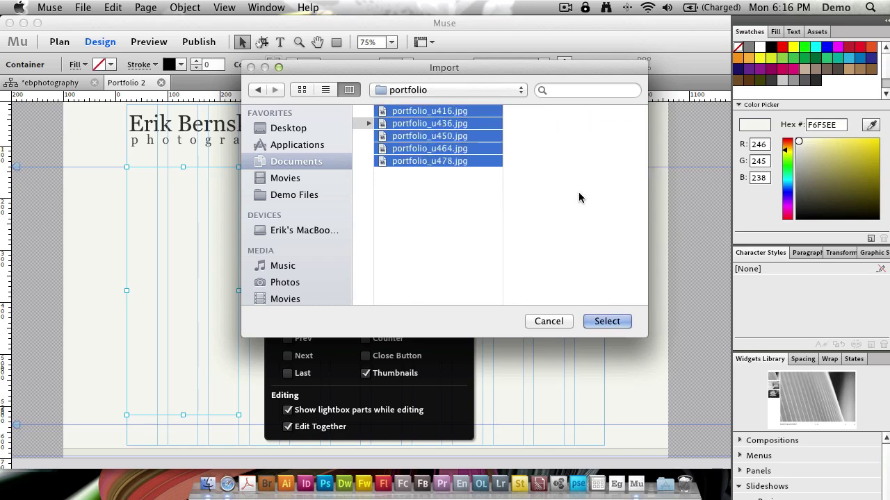
left_click(606, 321)
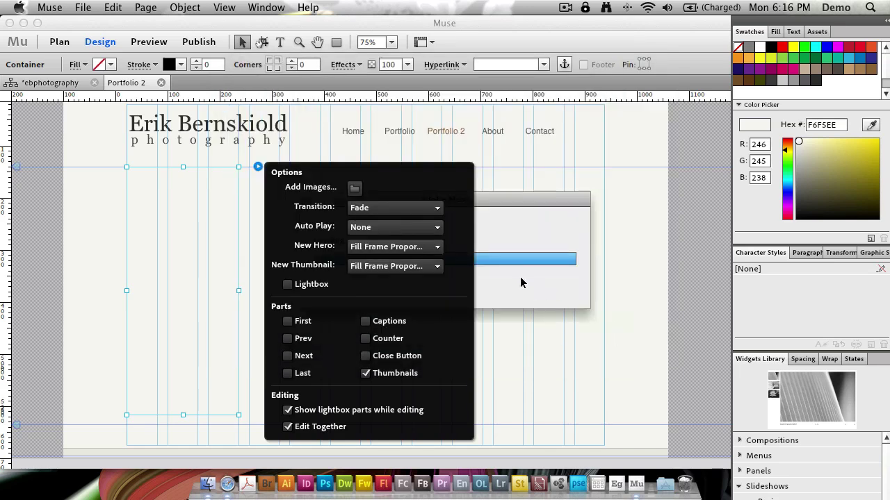
Check the imported photos by showing the flower and red sunset images in the hero
key("Tab")
left_click(321, 154)
key("Tab")
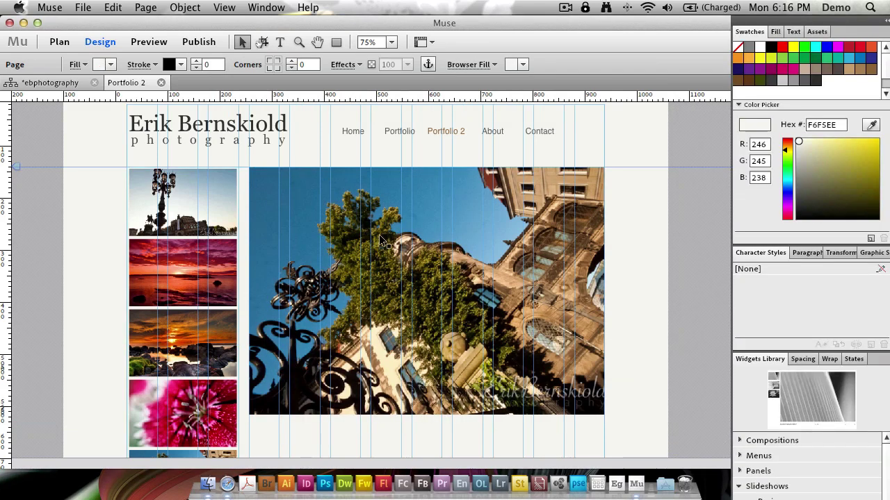
scroll(193, 188, "down", 5)
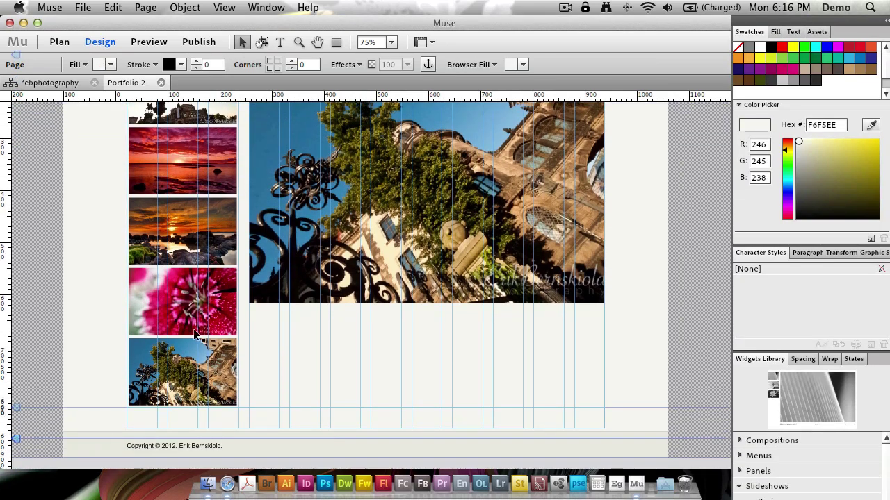
left_click(216, 385)
left_click(182, 303)
left_click(195, 170)
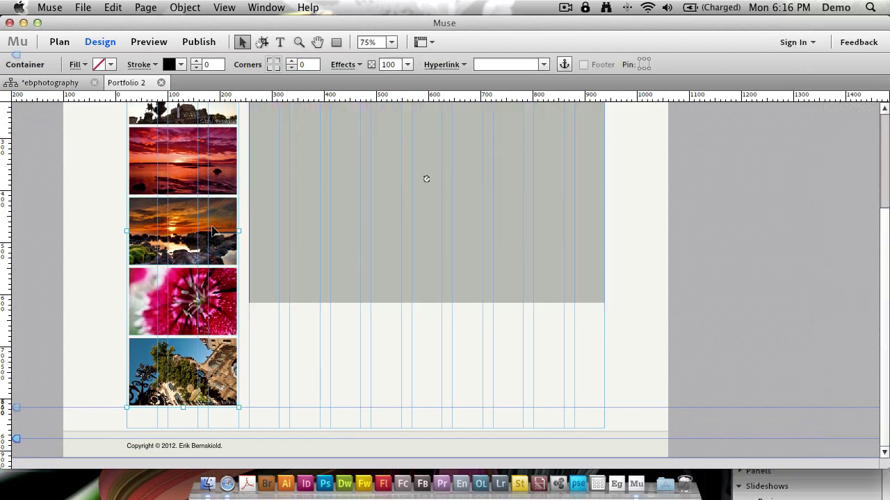
left_click(200, 174)
left_click(335, 209)
scroll(349, 324, "up", 2)
scroll(456, 193, "up", 3)
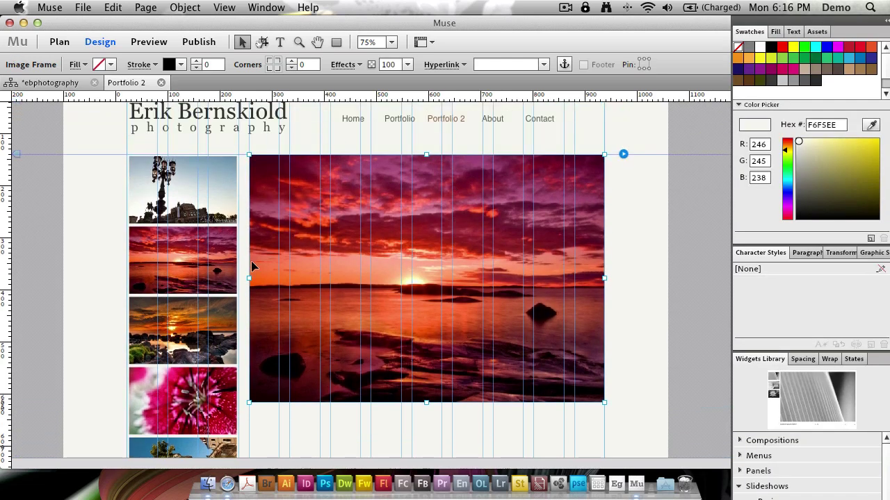
Shrink the thumbnails to about 111 × 93 and narrow the thumbnail column to 139 px
left_click(193, 238)
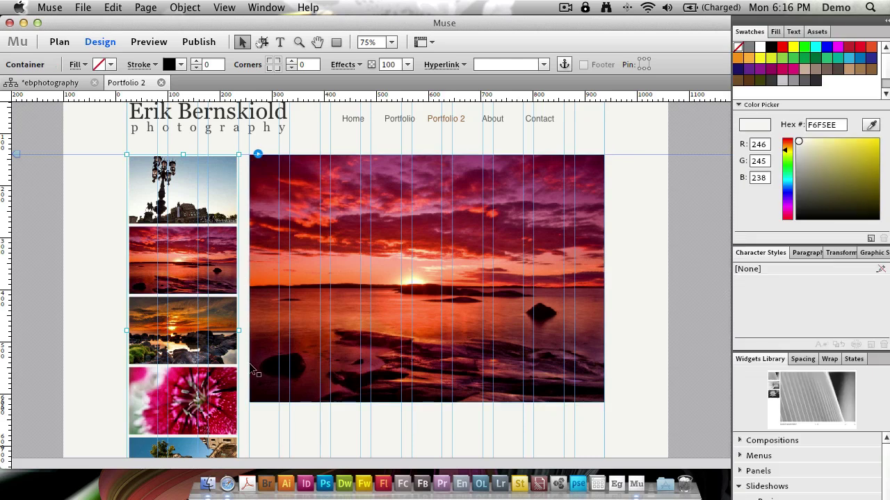
left_click_drag(239, 331, 226, 334)
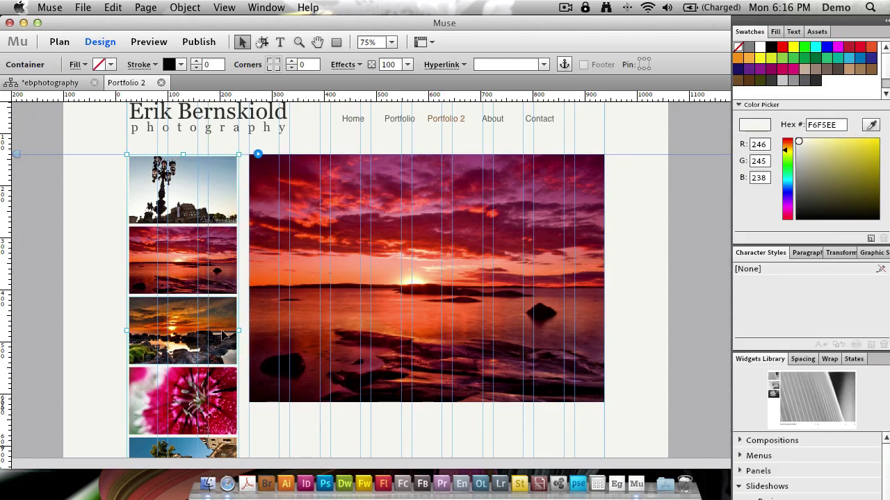
left_click(206, 189)
left_click_drag(234, 189, 206, 196)
mouse_move(183, 223)
left_mouse_down()
mouse_move(184, 204)
mouse_move(182, 215)
left_mouse_up()
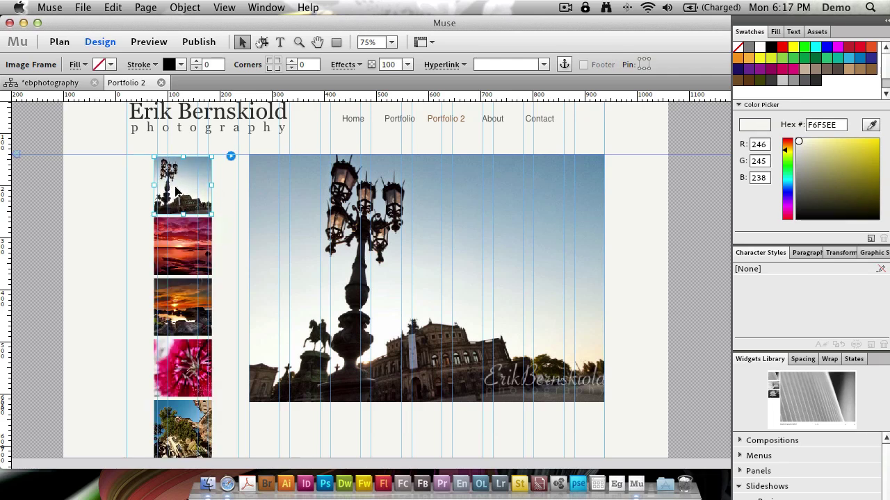
left_click(221, 211)
left_click_drag(237, 333, 200, 334)
Enlarge the hero image frame leftward toward the thumbnail column
left_click(307, 294)
scroll(294, 326, "down", 1)
left_click(294, 325)
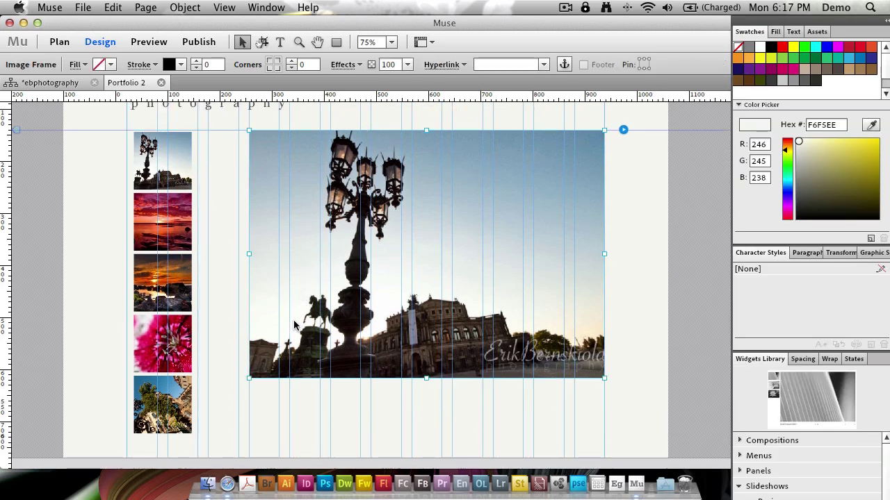
left_click_drag(248, 376, 213, 396)
left_click(162, 365)
Resize the thumbnails to about 111 × 104 px
left_click(163, 340)
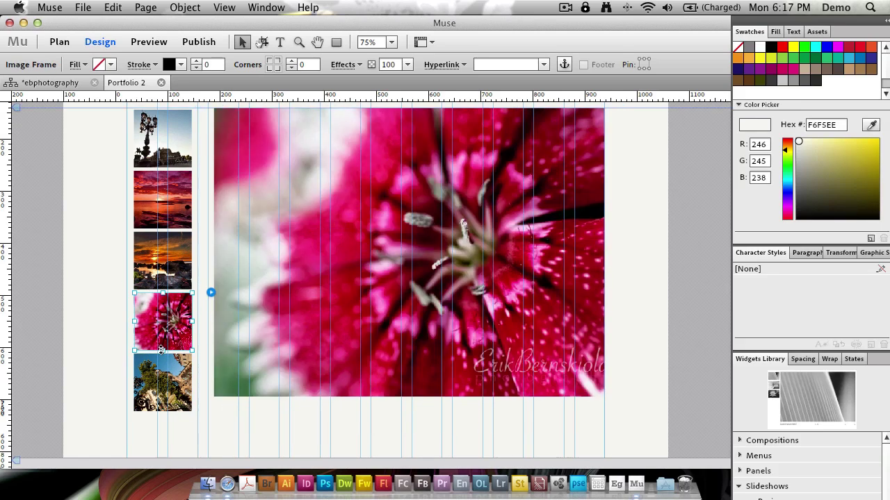
left_click(166, 162)
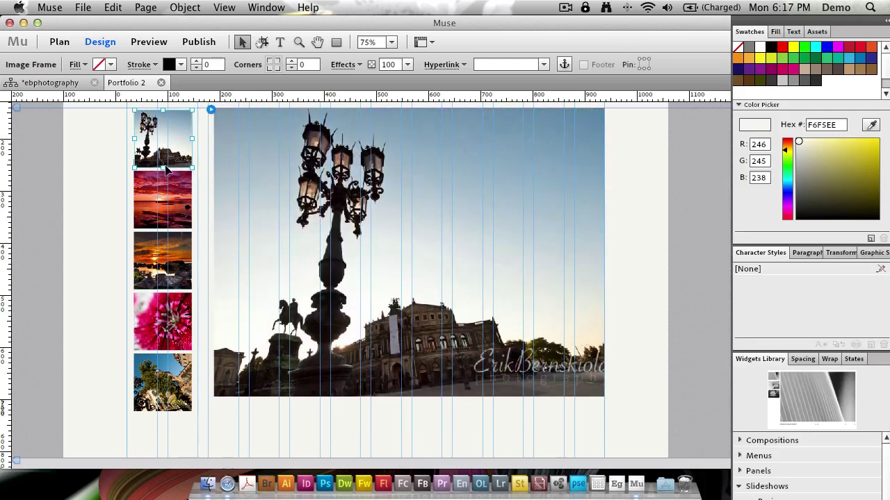
left_click_drag(165, 168, 162, 165)
left_click(219, 419)
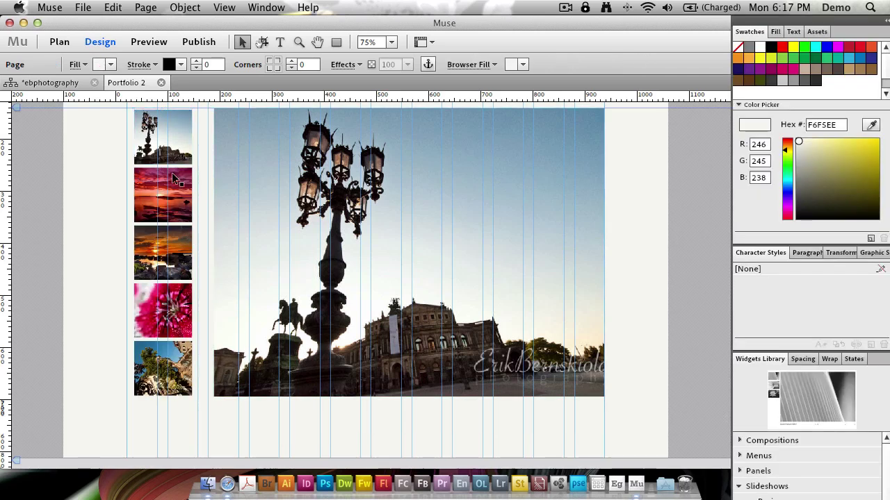
Narrow the thumbnail column to 110 px and nudge it slightly right
scroll(209, 178, "up", 1)
left_click(152, 150)
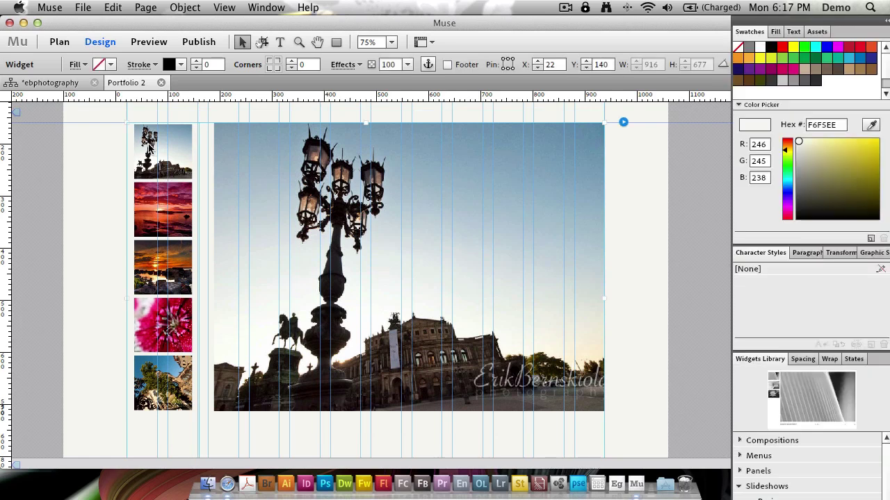
left_click(152, 150)
left_click_drag(129, 297, 143, 297)
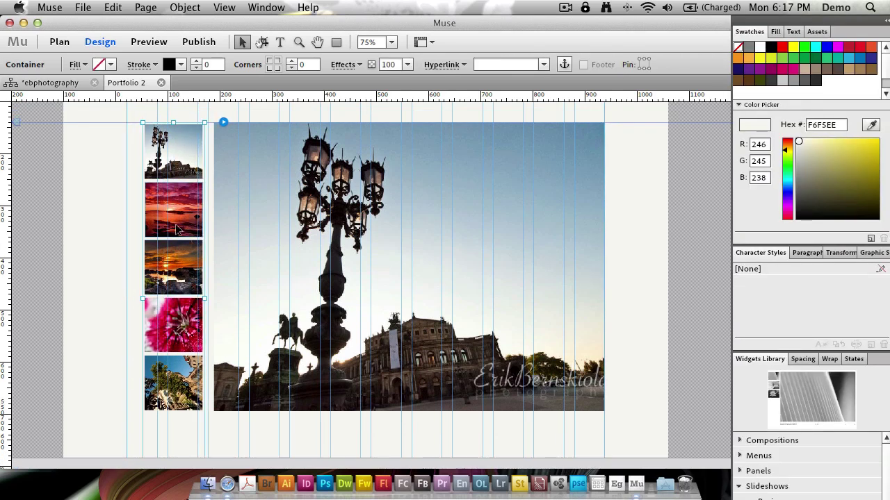
key("Right")
key("Right")
key("Right")
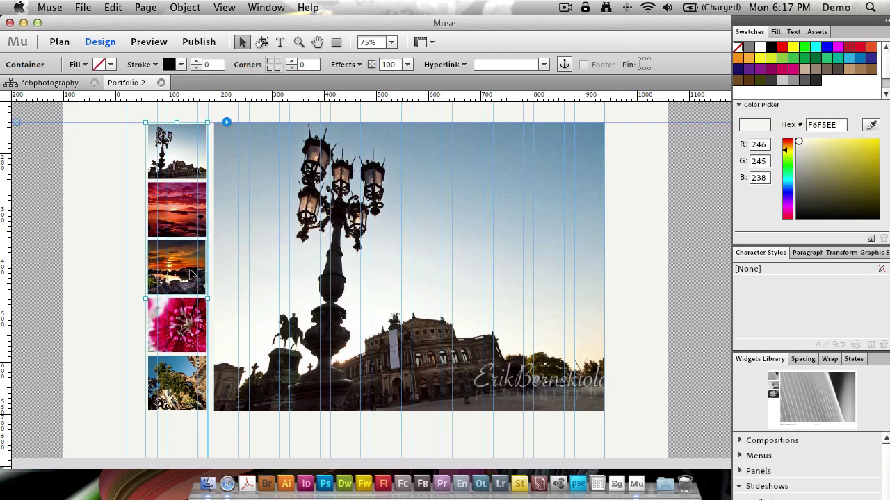
left_click(647, 236)
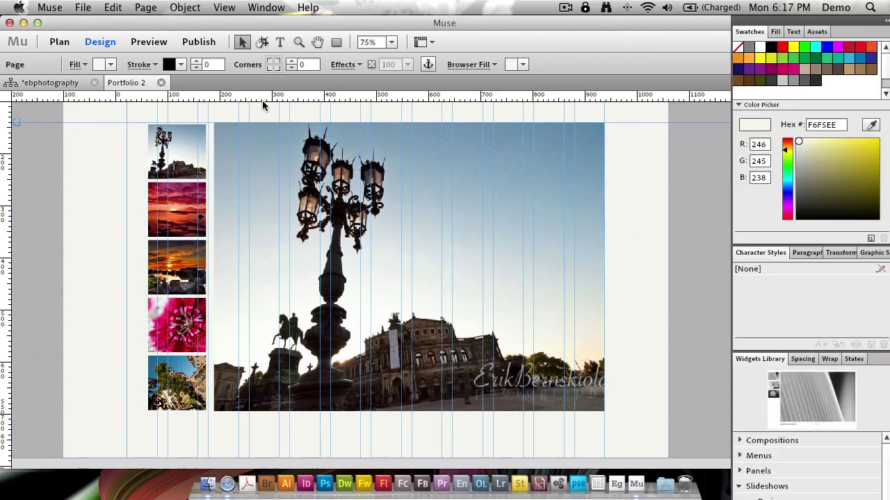
left_click(144, 42)
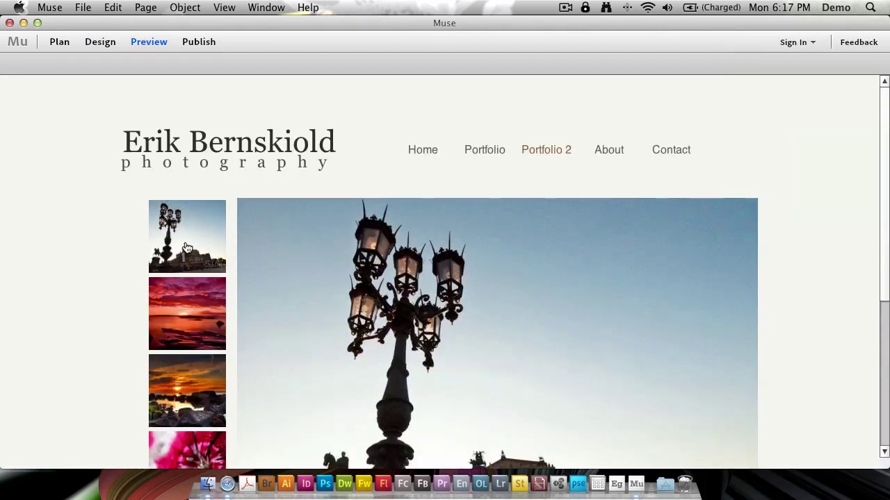
scroll(186, 248, "down", 4)
left_click(186, 177)
left_click(196, 140)
scroll(188, 151, "up", 3)
left_click(198, 226)
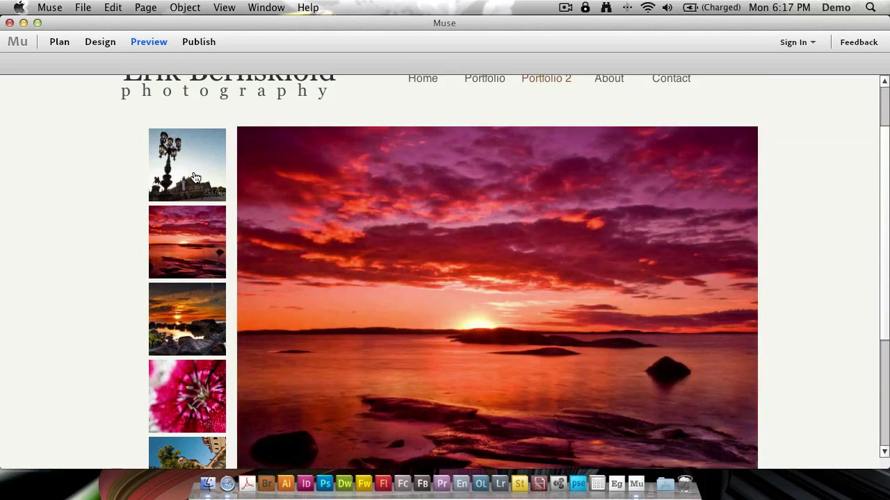
left_click(195, 178)
left_click(206, 332)
left_click(196, 411)
left_click(195, 459)
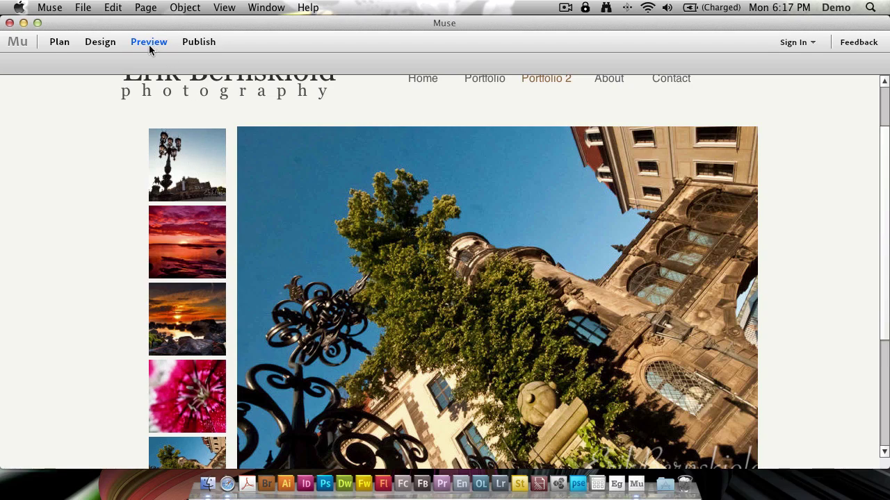
Return to Design mode and bring the States panel forward
left_click(100, 42)
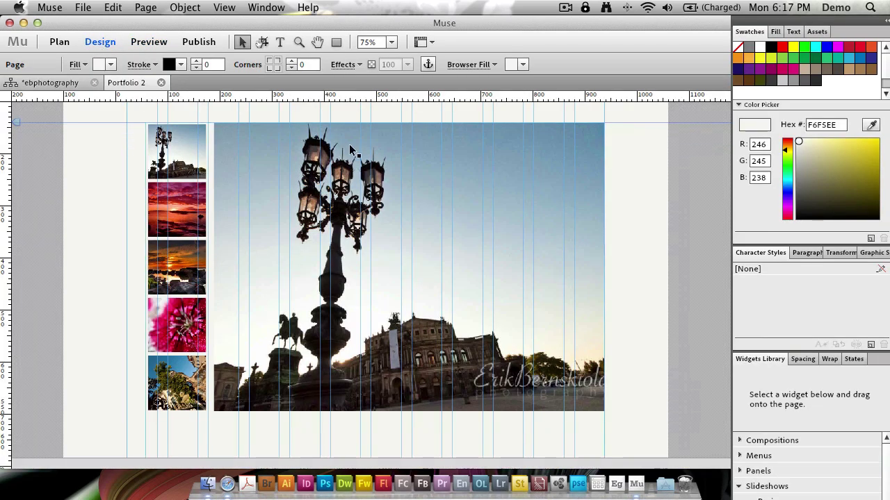
left_click(768, 359)
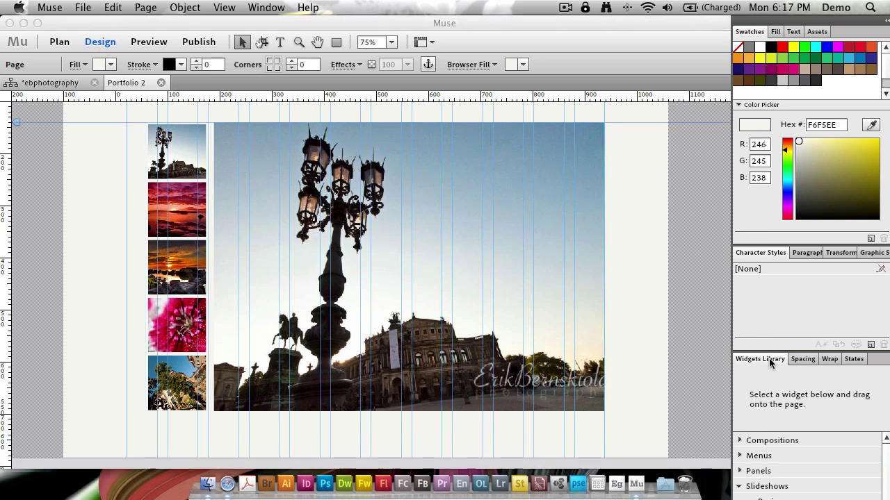
left_click_drag(862, 366, 715, 318)
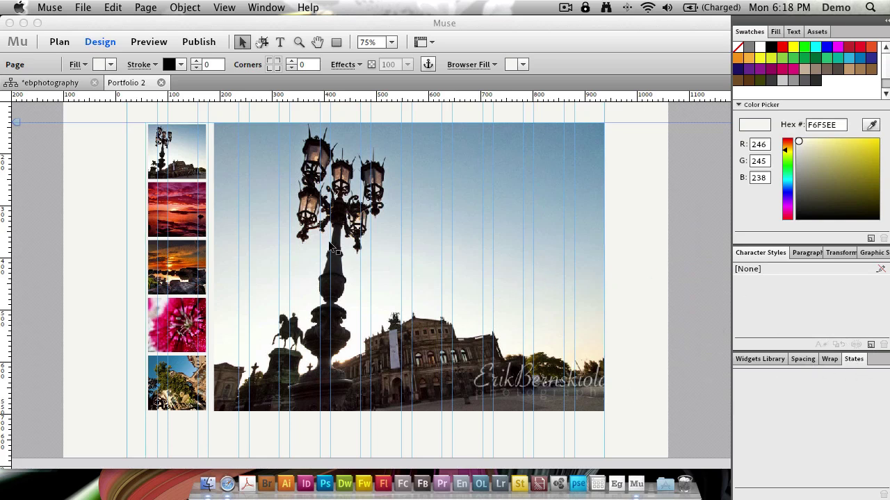
Select the first slideshow thumbnail image and review its Rollover, Mouse Down, Active and Normal states
left_click(194, 183)
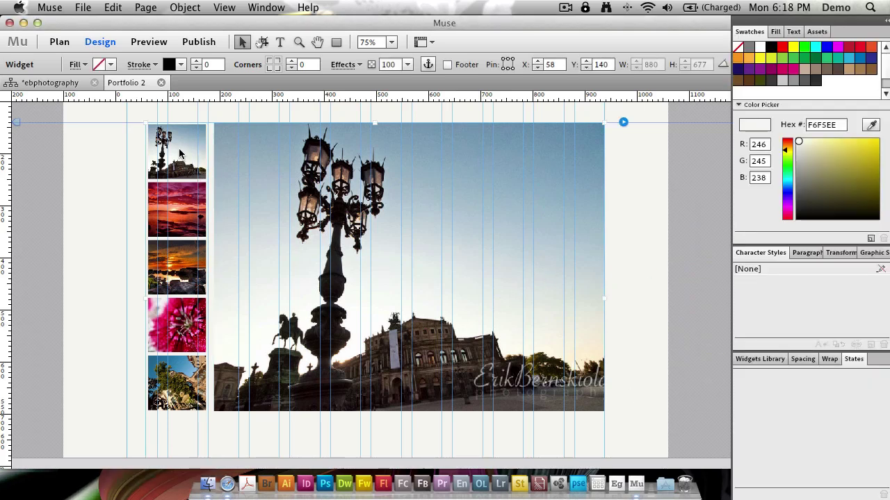
left_click(179, 153)
left_click(179, 153)
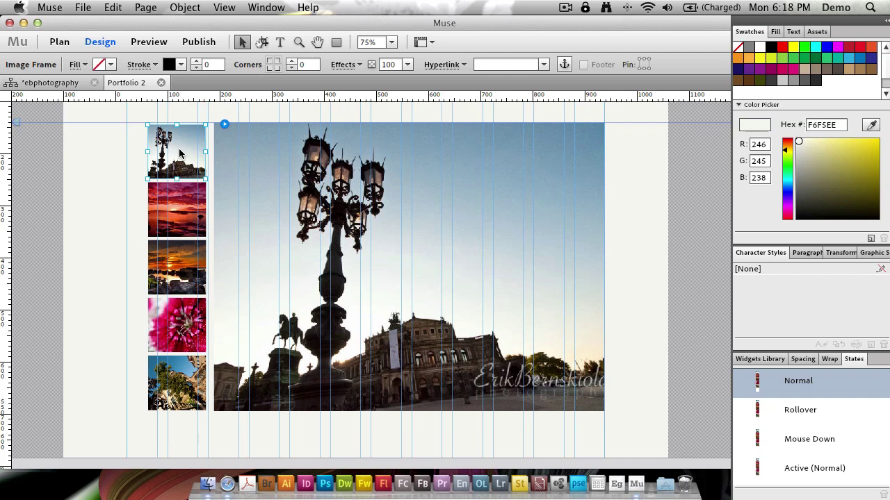
left_click(818, 411)
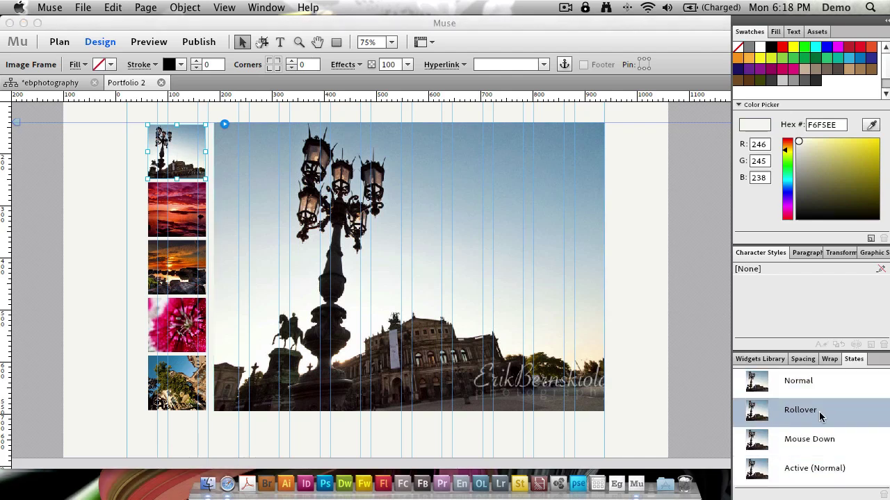
left_click(830, 448)
left_click(820, 474)
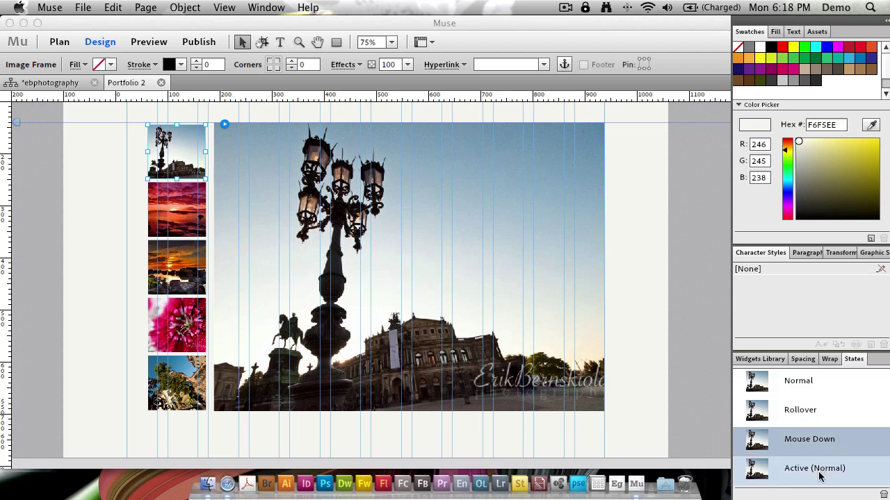
left_click(817, 382)
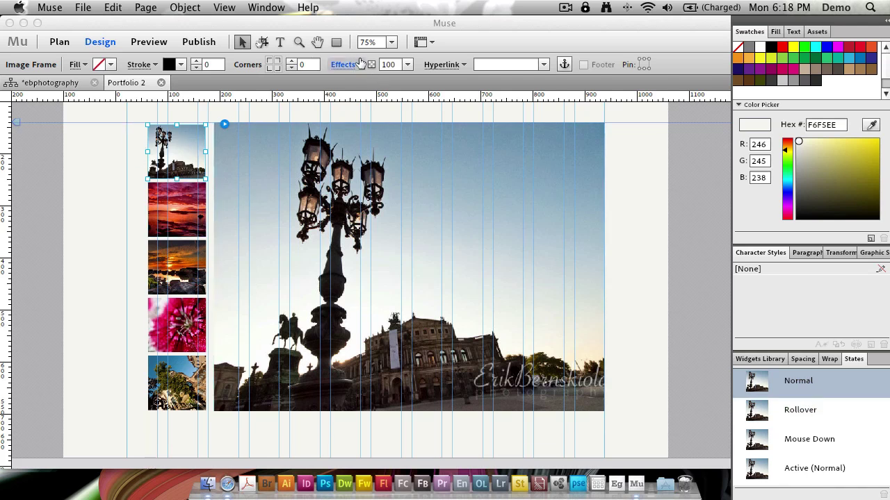
Lower the thumbnail's Normal-state opacity to 65%
left_click(408, 64)
left_click_drag(448, 83, 429, 83)
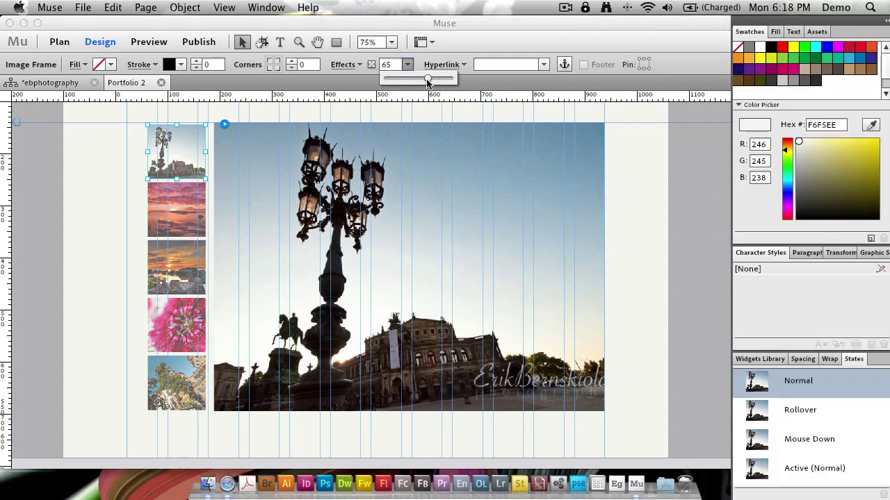
key("Tab")
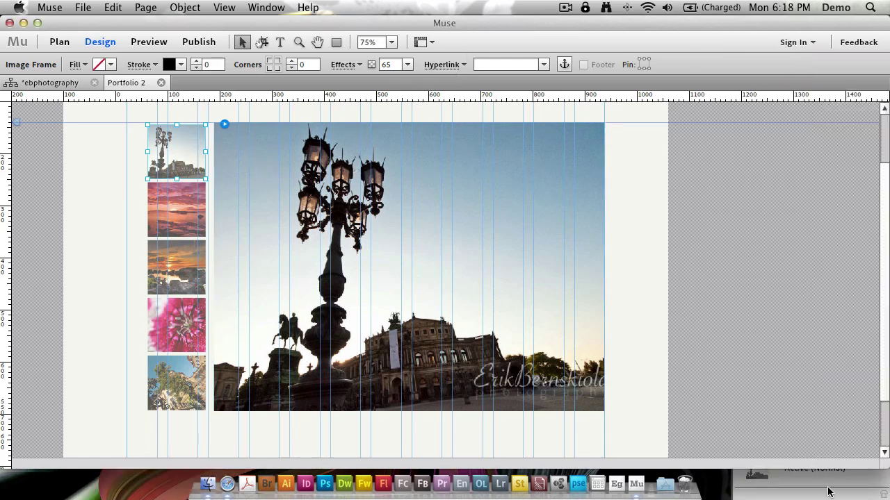
Set the thumbnail's Rollover-state opacity to 100%
left_click(809, 382)
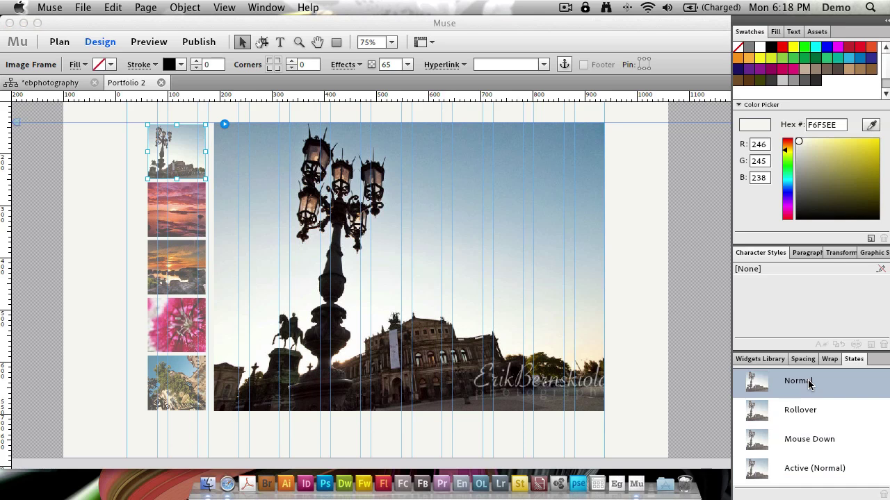
left_click(814, 420)
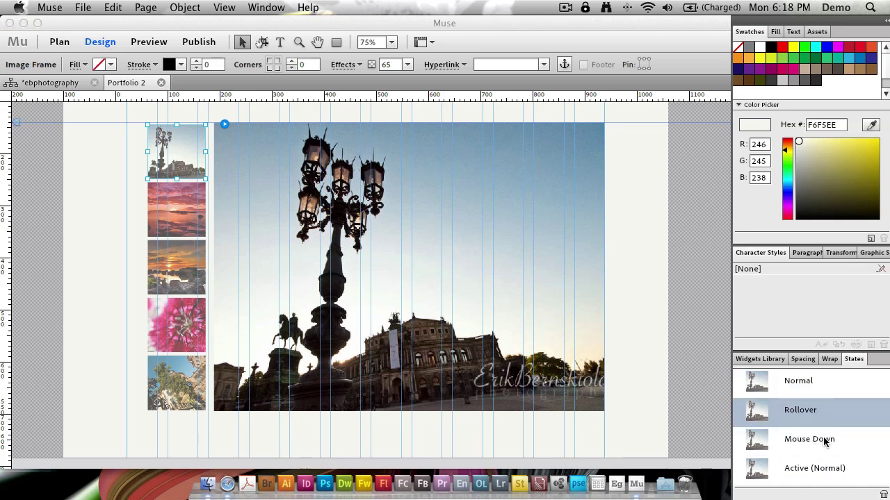
left_click(825, 442)
left_click(781, 469)
left_click(798, 439)
left_click(813, 404)
left_click(407, 64)
left_click_drag(411, 81, 458, 77)
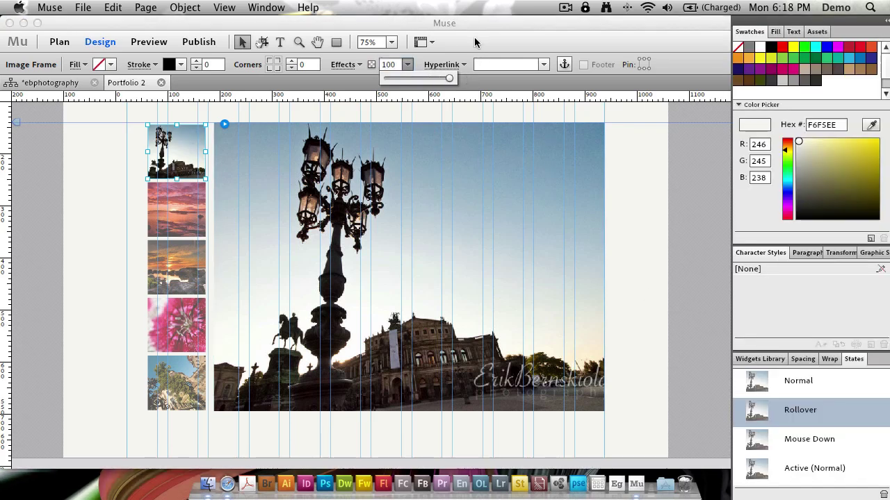
key("Tab")
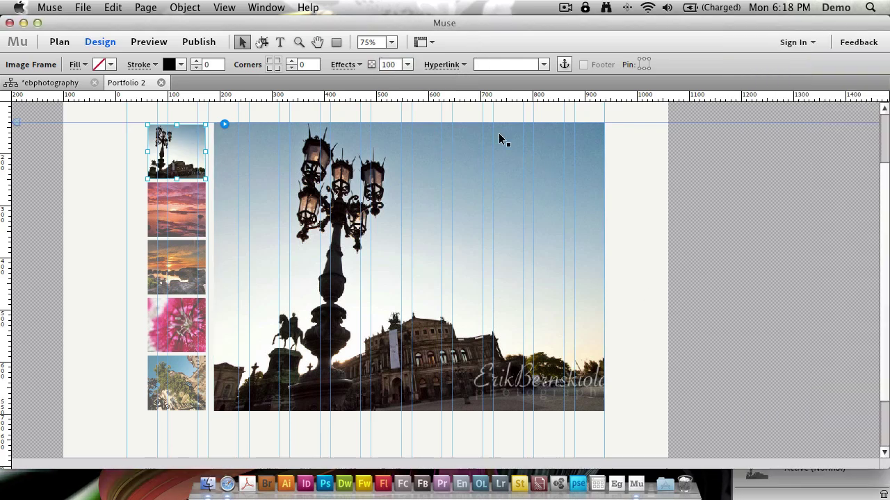
Set the thumbnail's Active-state opacity to 100%
left_click(790, 473)
left_click(792, 380)
left_click(798, 411)
left_click(798, 443)
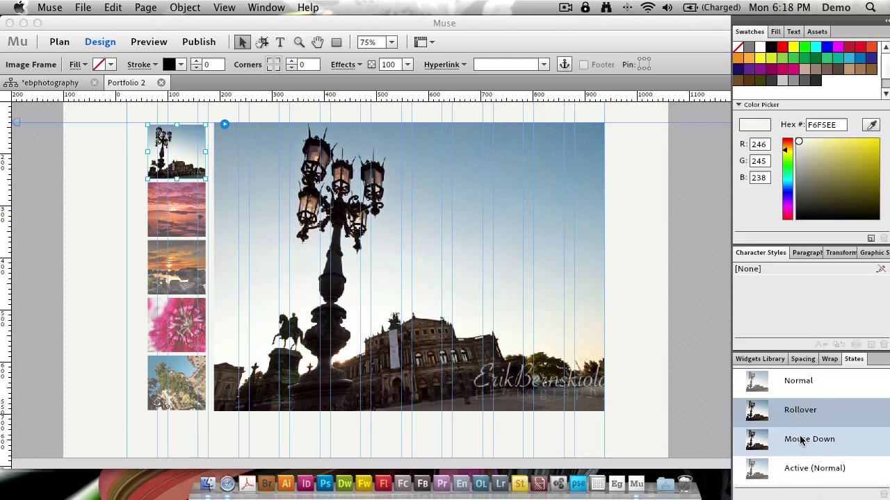
left_click(811, 475)
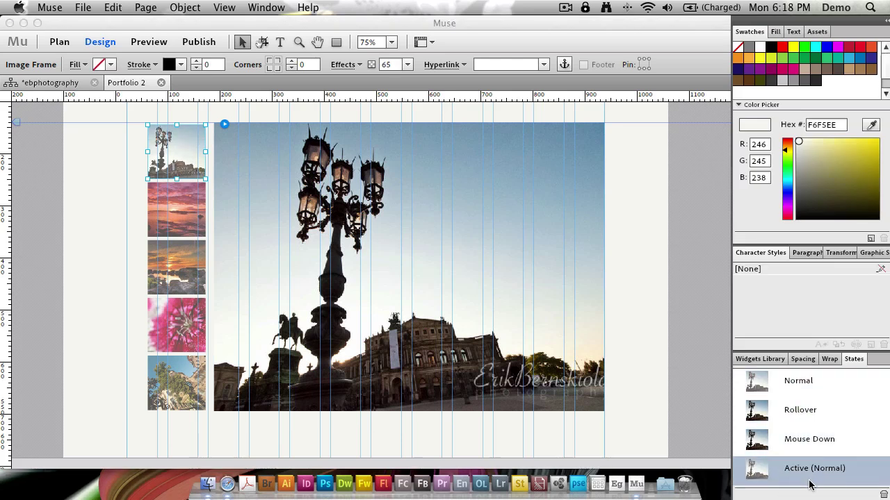
left_click(407, 64)
left_click_drag(436, 78, 470, 82)
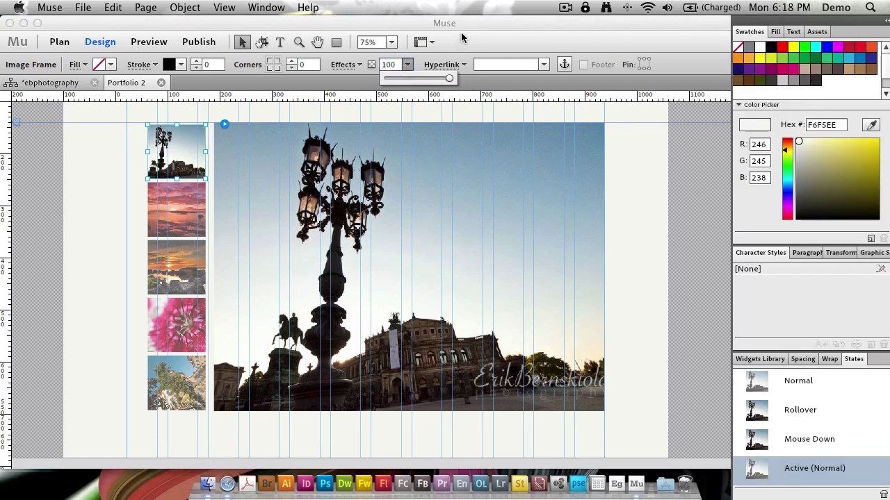
key("Tab")
Deselect the thumbnail and slideshow and restore the side panels
left_click(130, 157)
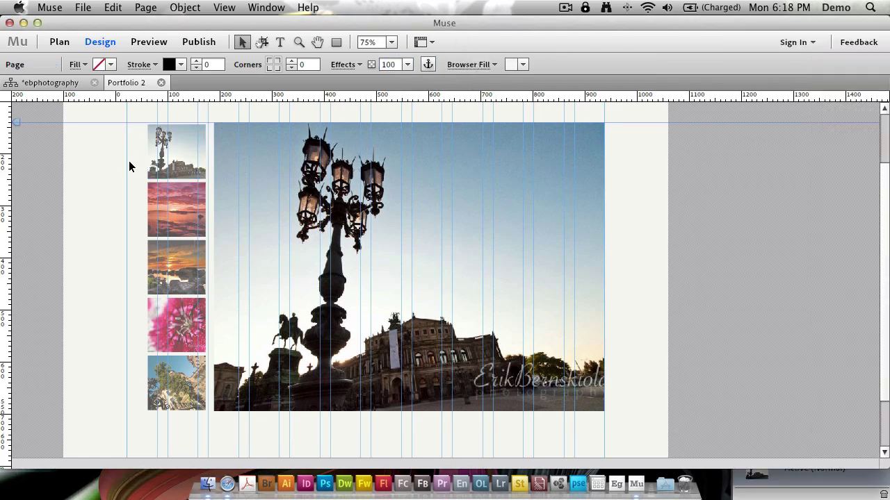
key("Tab")
left_click(194, 147)
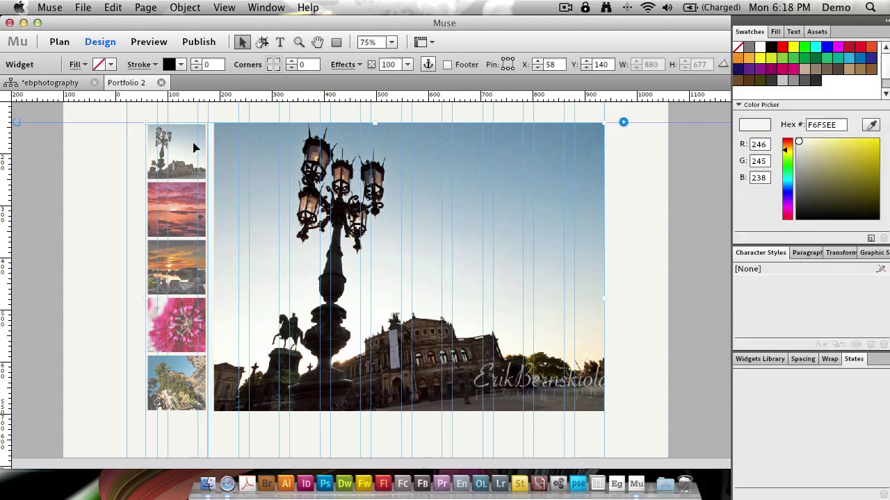
left_click(118, 241)
Preview the Portfolio 2 page
left_click(149, 42)
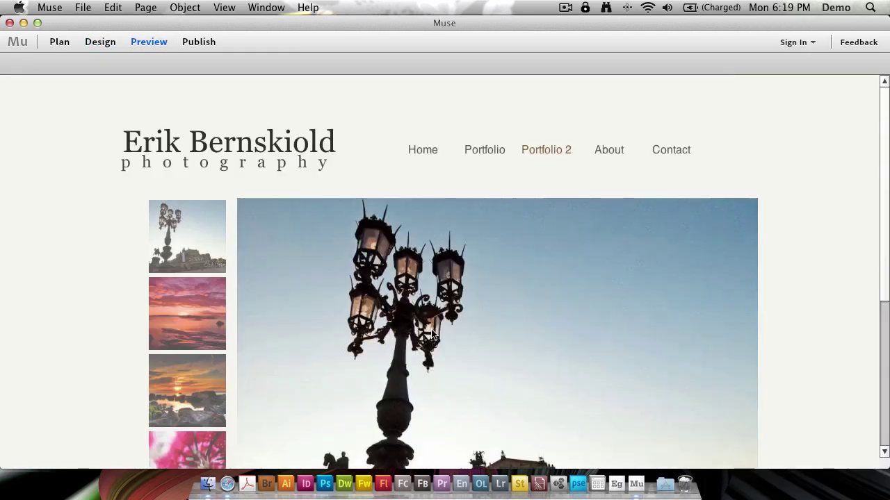
scroll(125, 202, "down", 5)
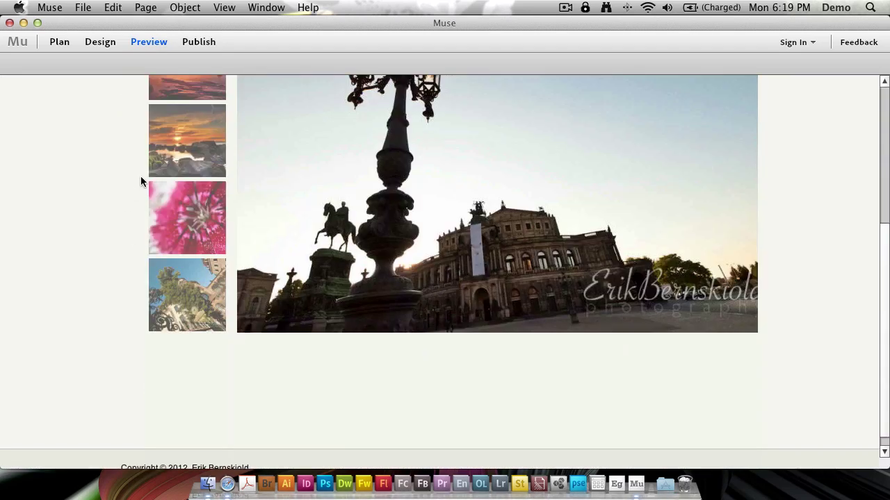
scroll(175, 203, "up", 3)
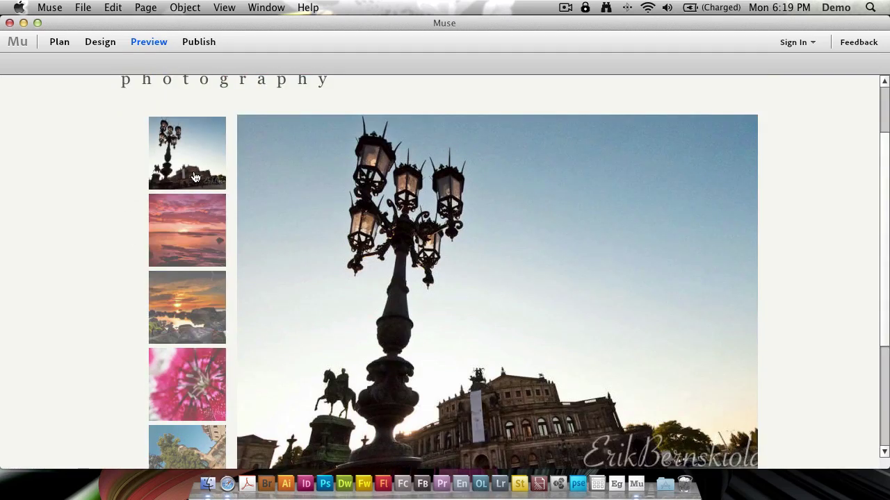
Test the thumbnails: red sunset, rocky sunset, pink flower, building, ending on the lamp-post photo
left_click(206, 239)
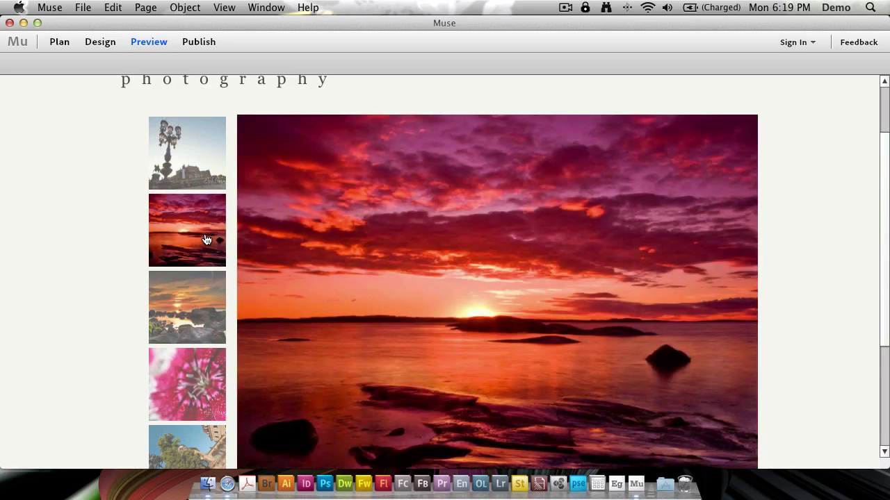
left_click(203, 311)
left_click(205, 381)
left_click(209, 444)
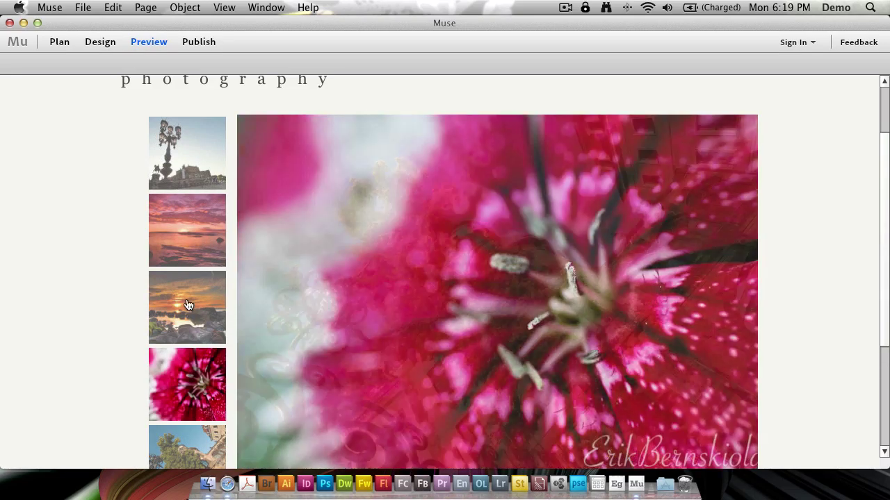
left_click(189, 384)
left_click(193, 307)
left_click(202, 228)
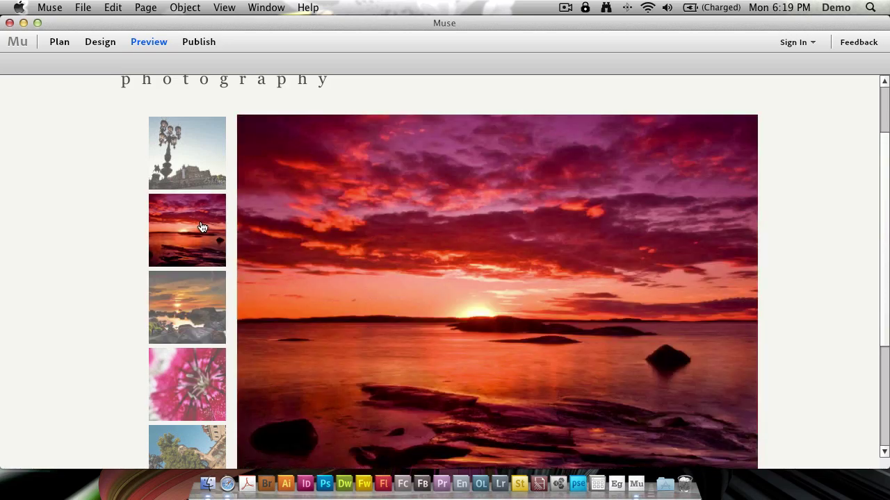
left_click(208, 173)
scroll(153, 212, "up", 3)
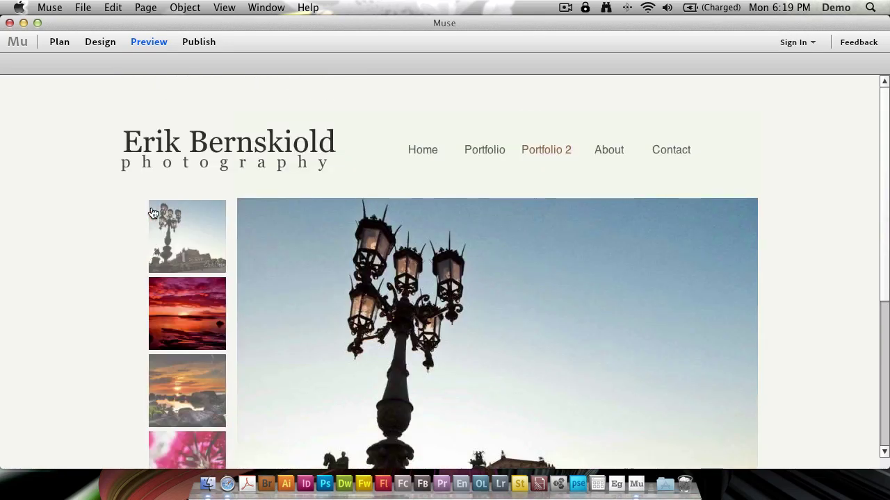